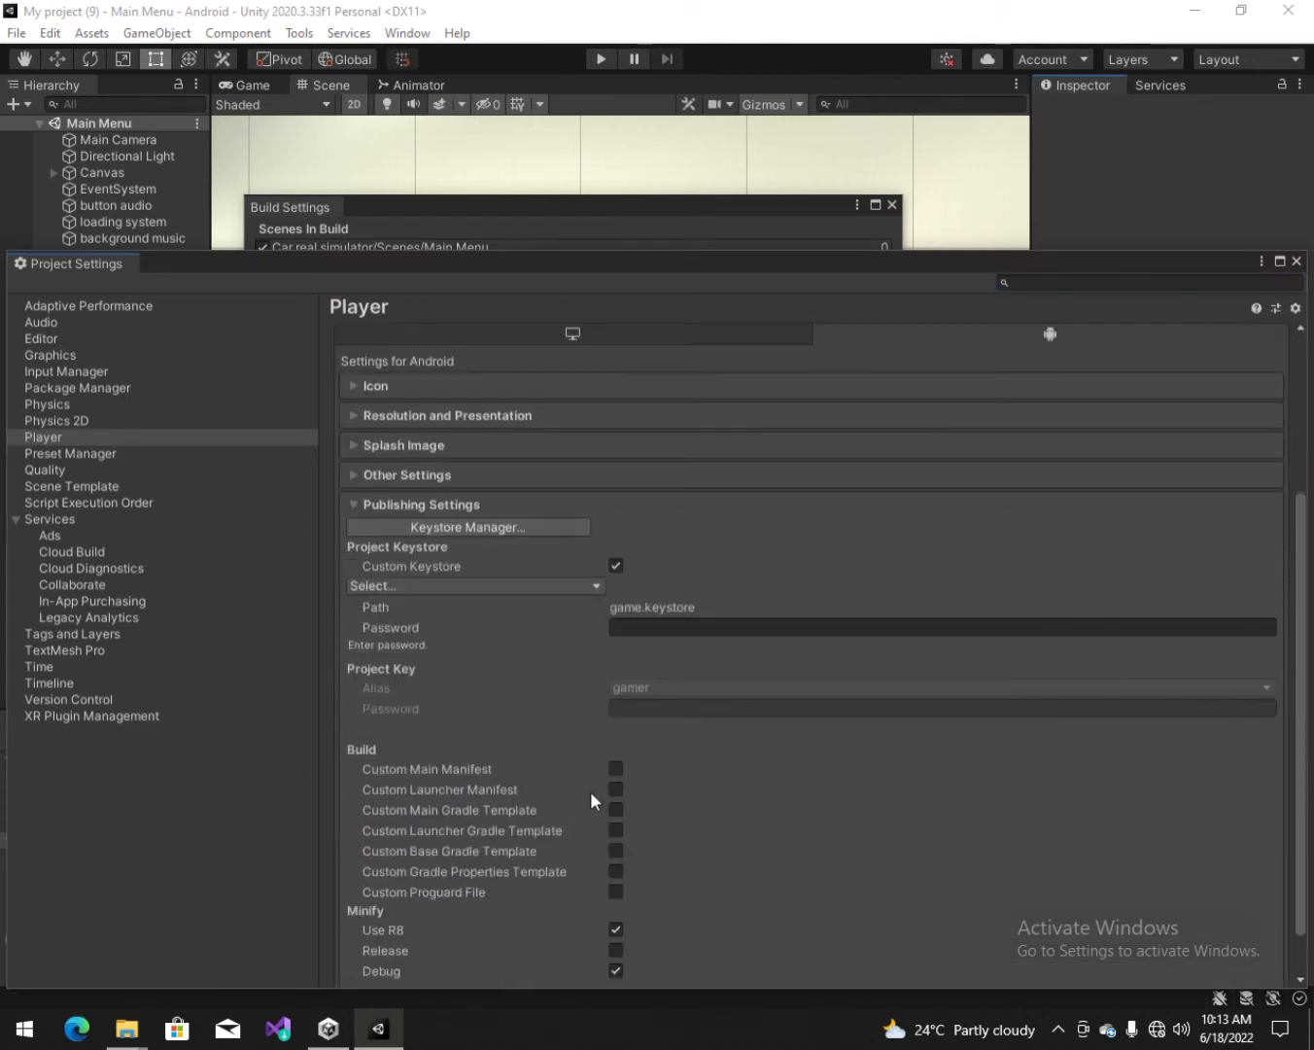
Step: Enter the keystore password and the gamer key's password in Publishing Settings, then close Project Settings
left_click(691, 628)
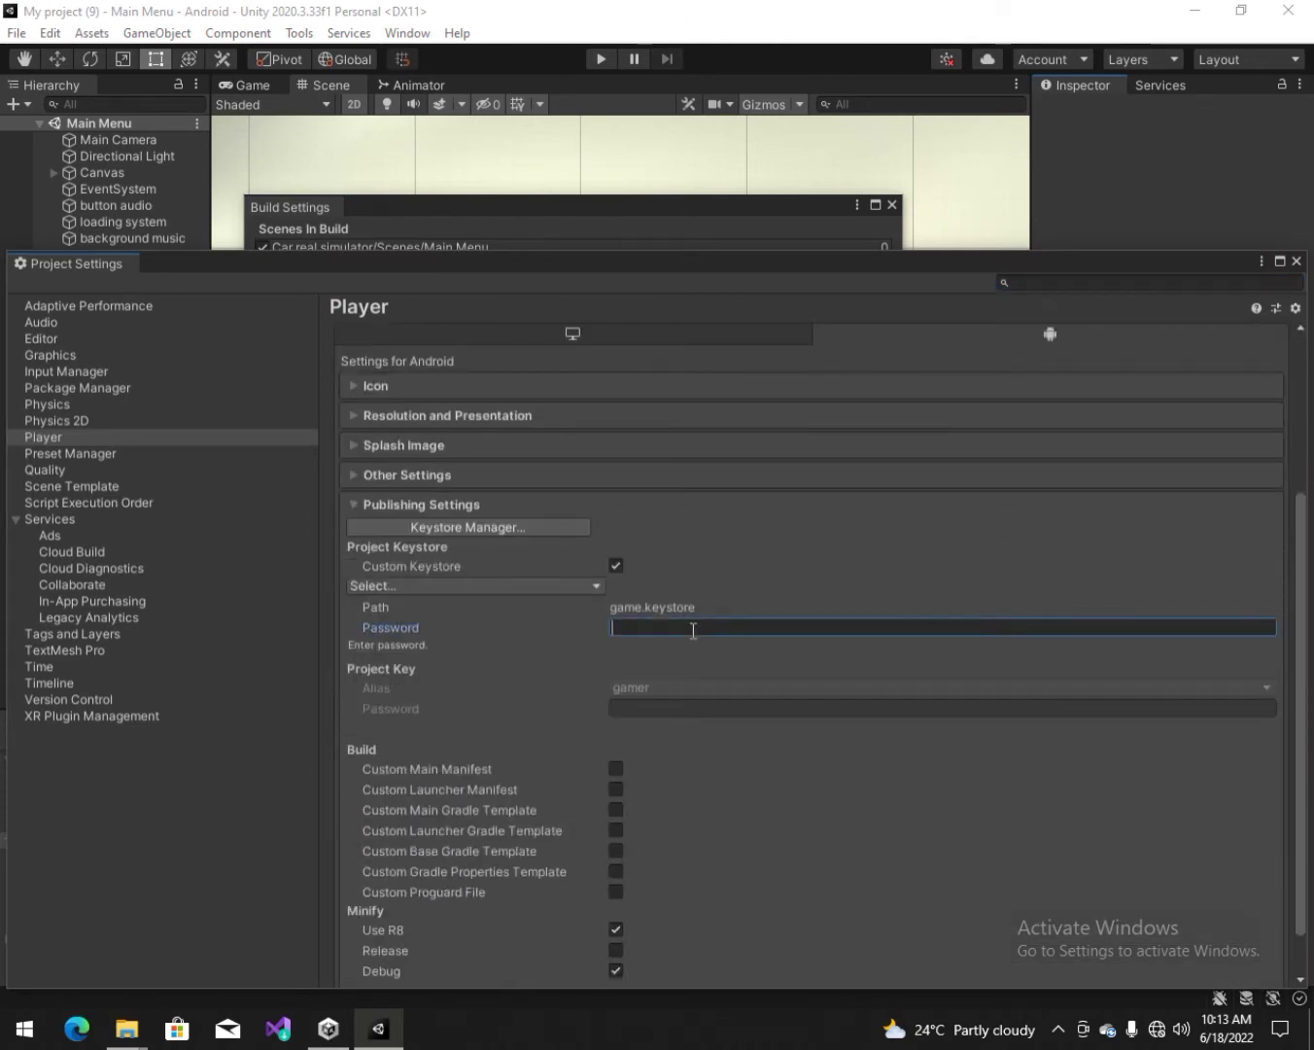
type("****")
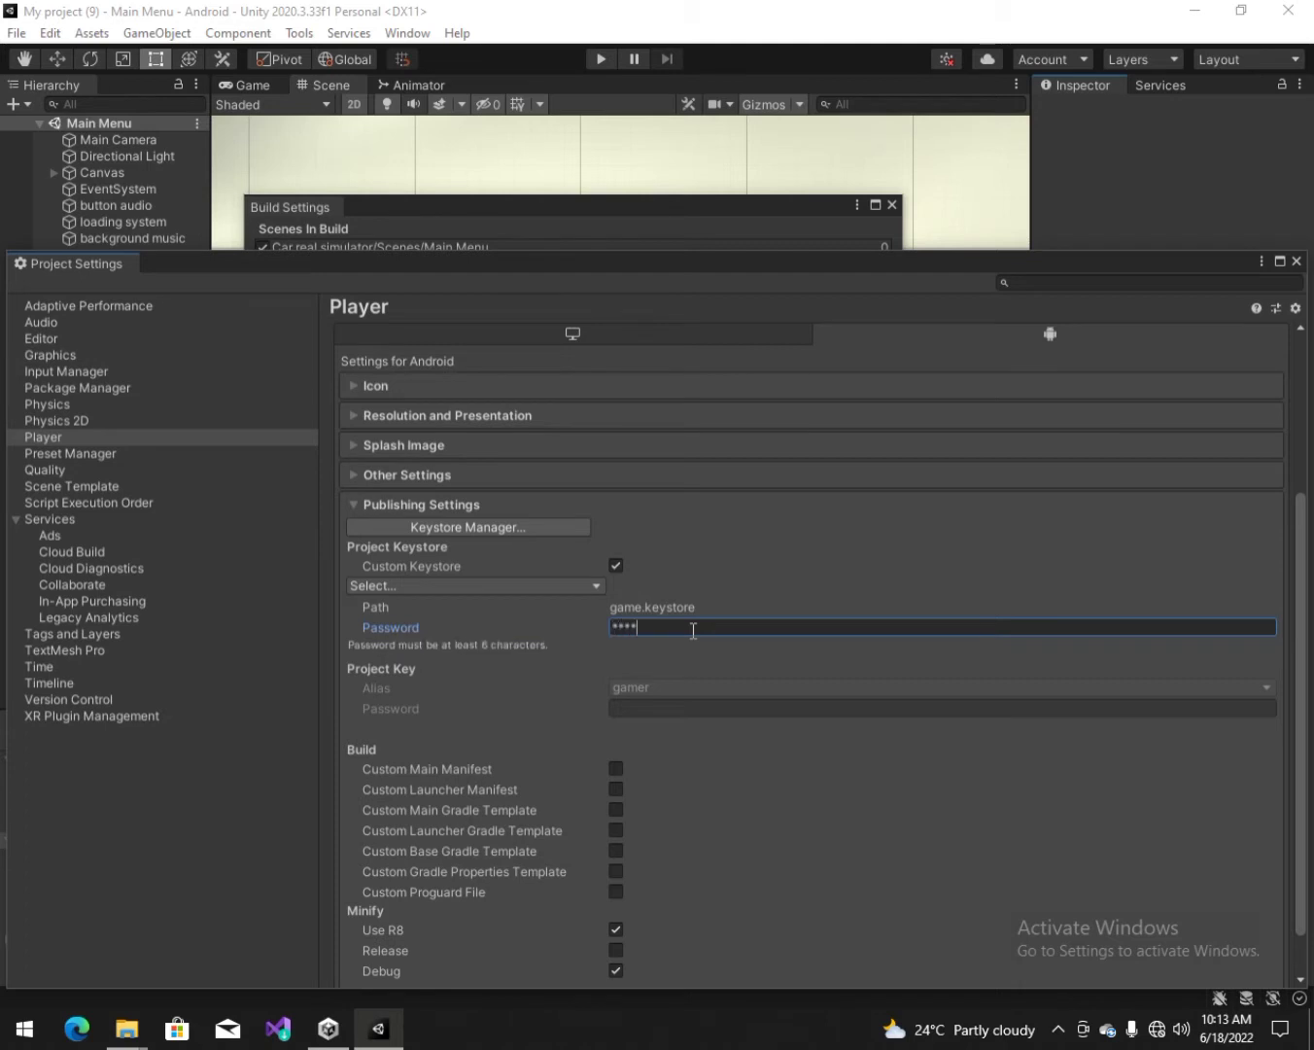
type("******")
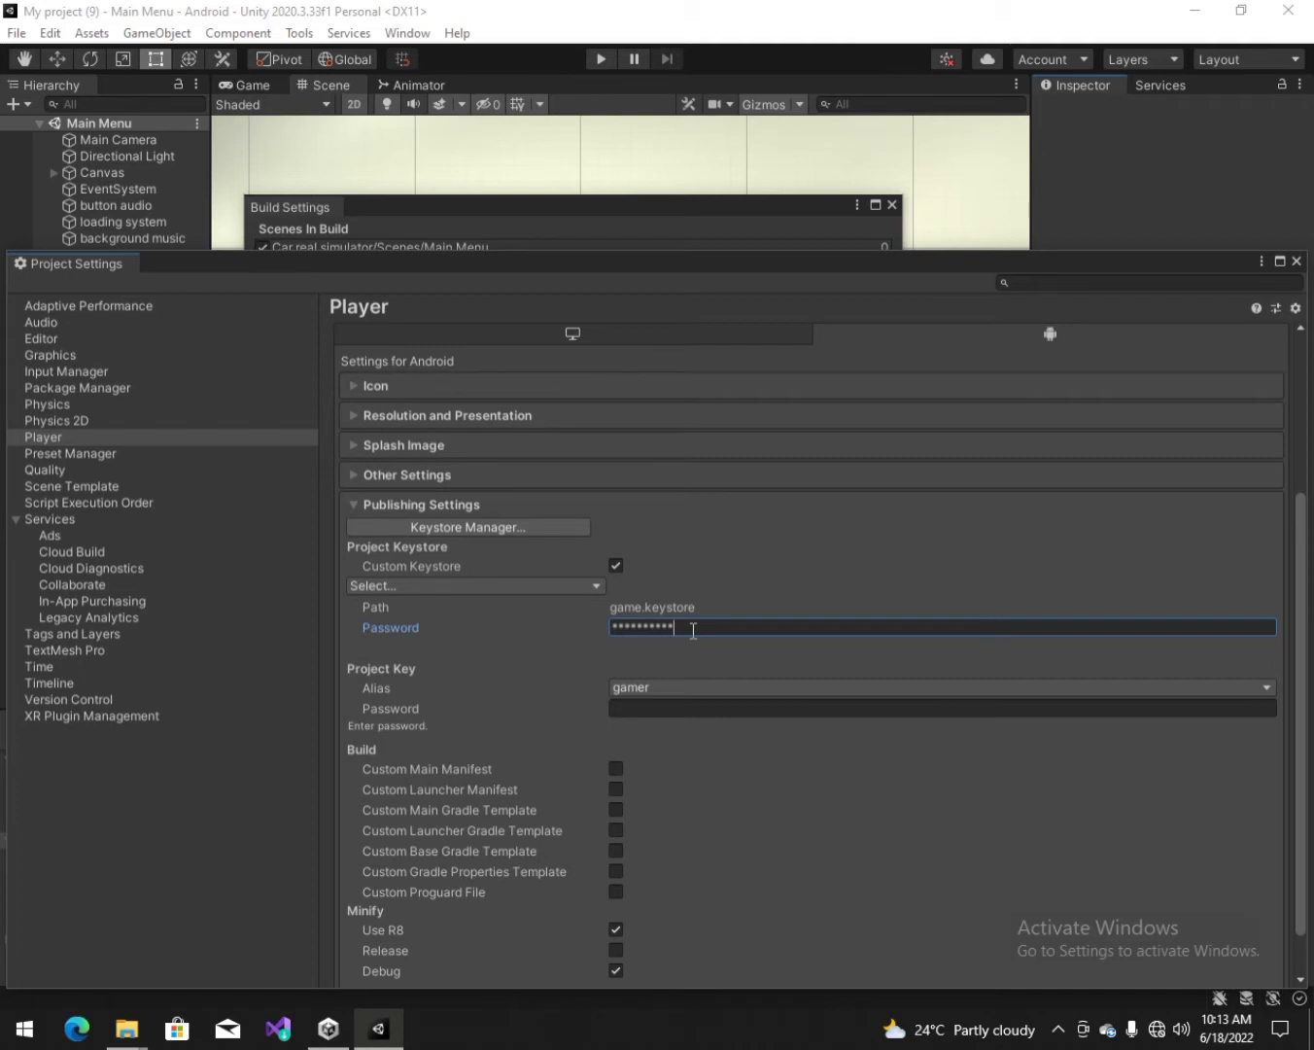
left_click(659, 709)
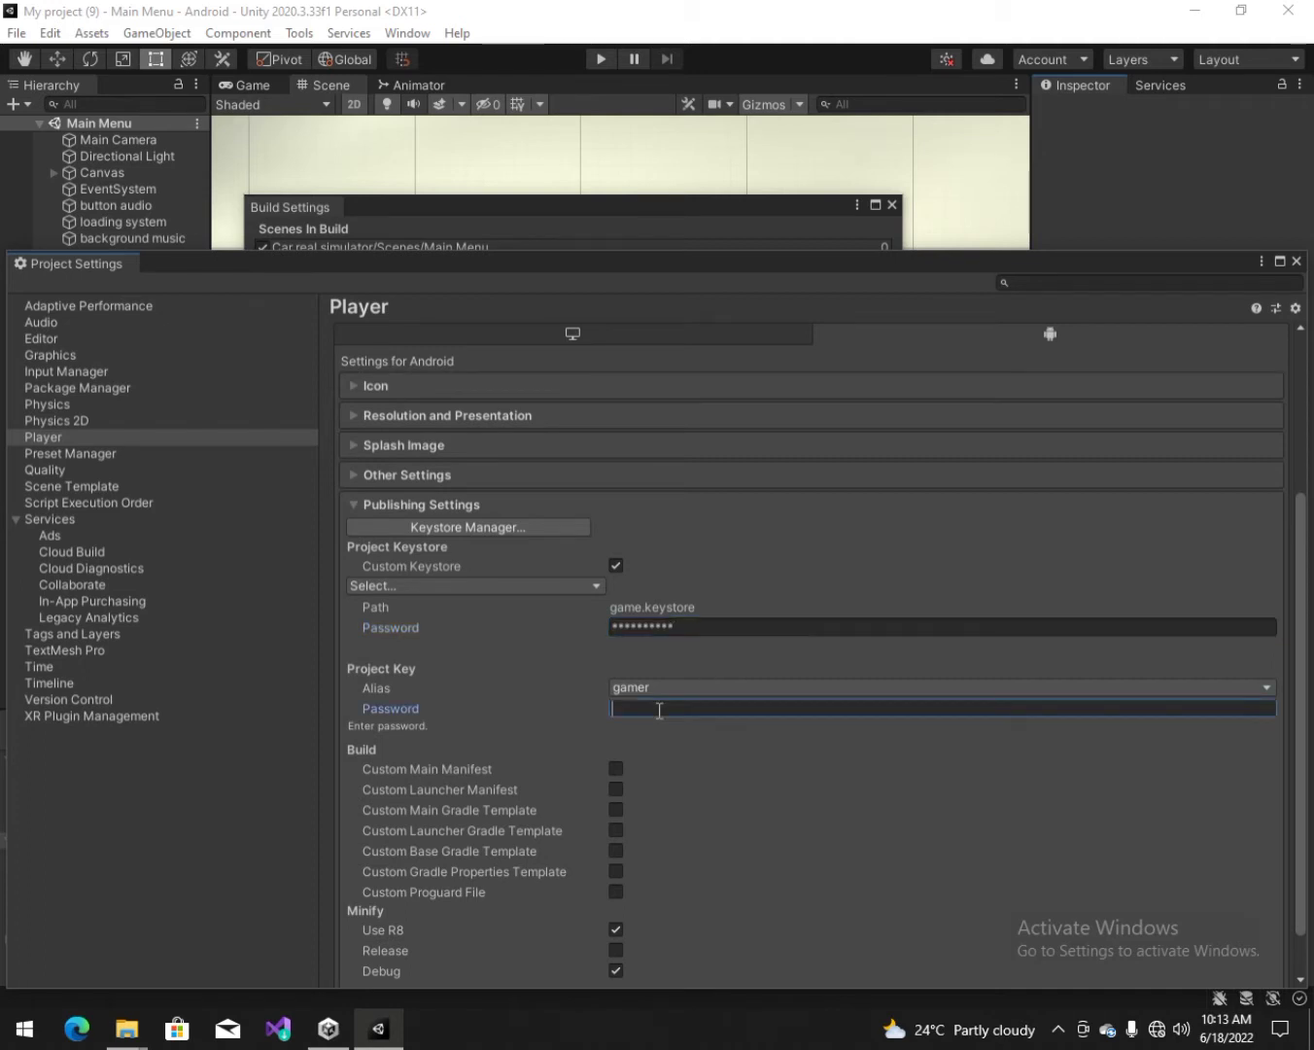
type("*****")
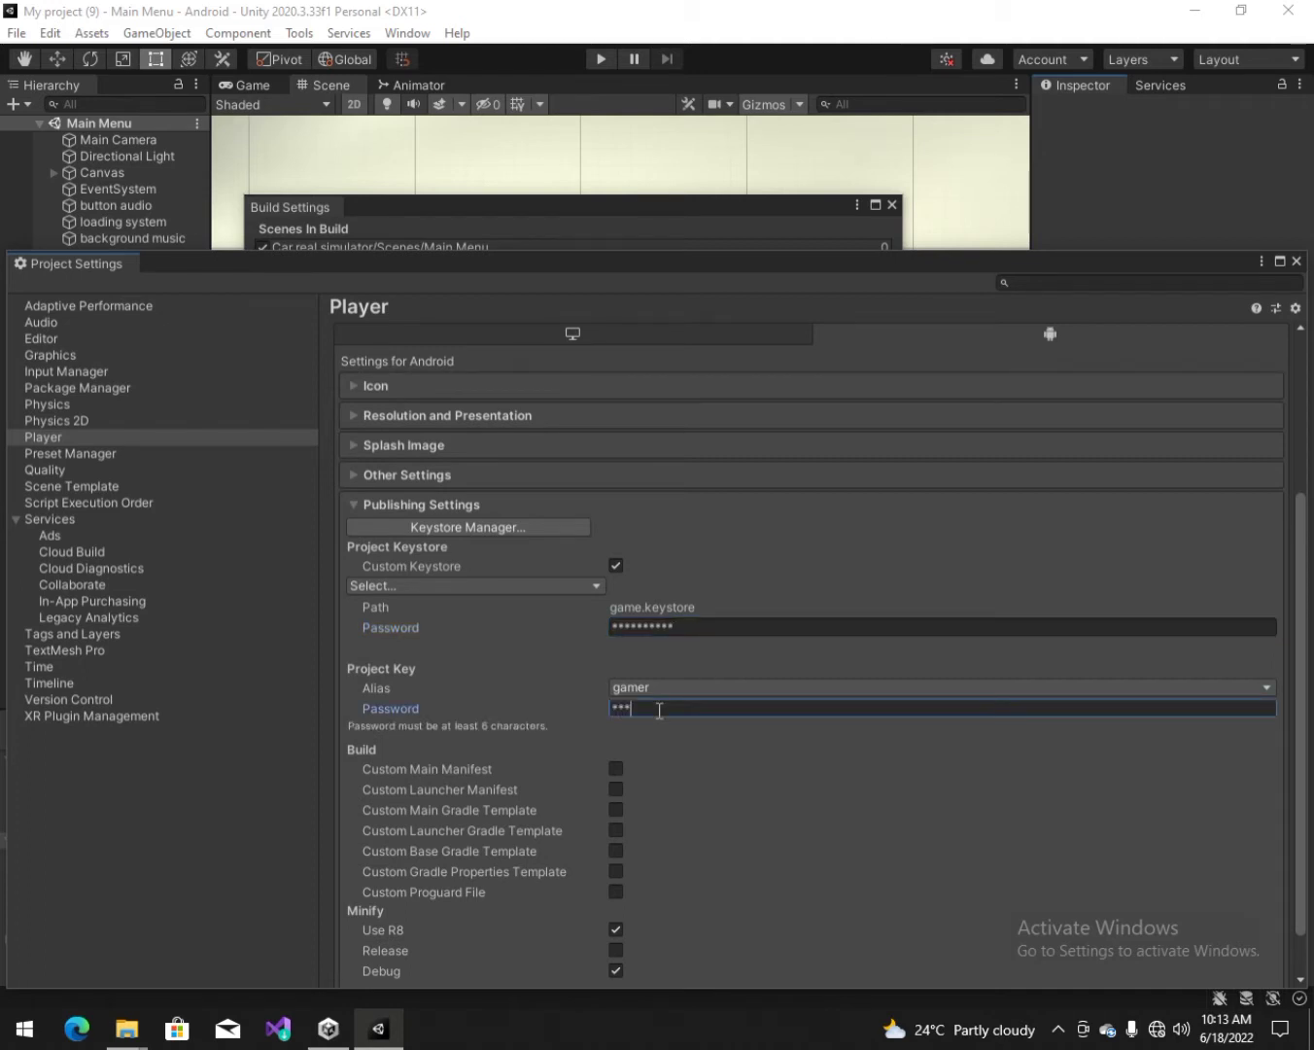
key("BackSpace")
type("******")
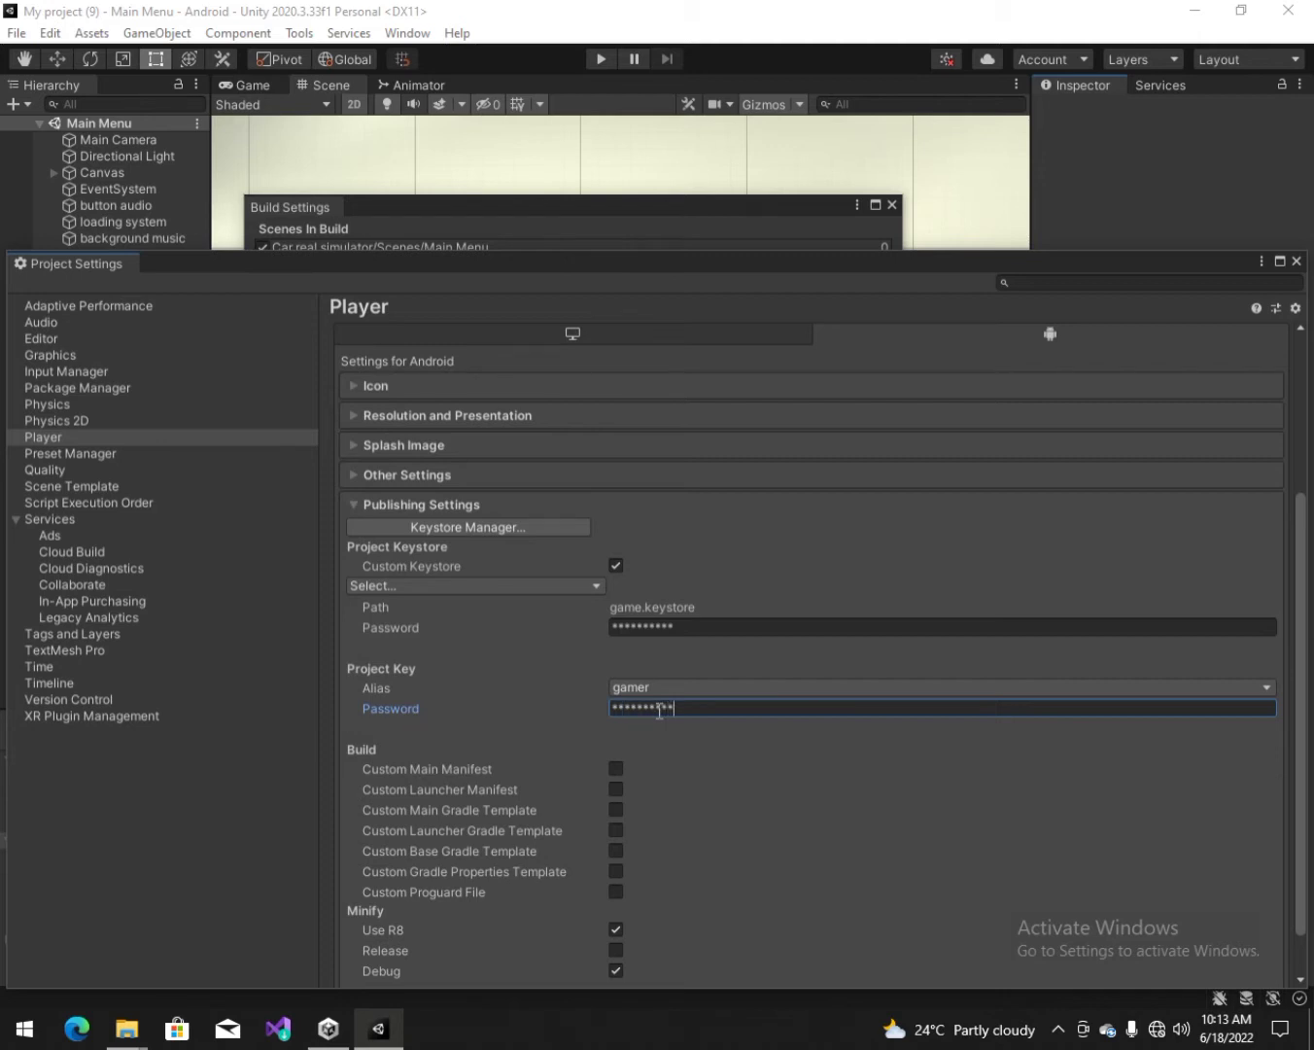
left_click(1297, 261)
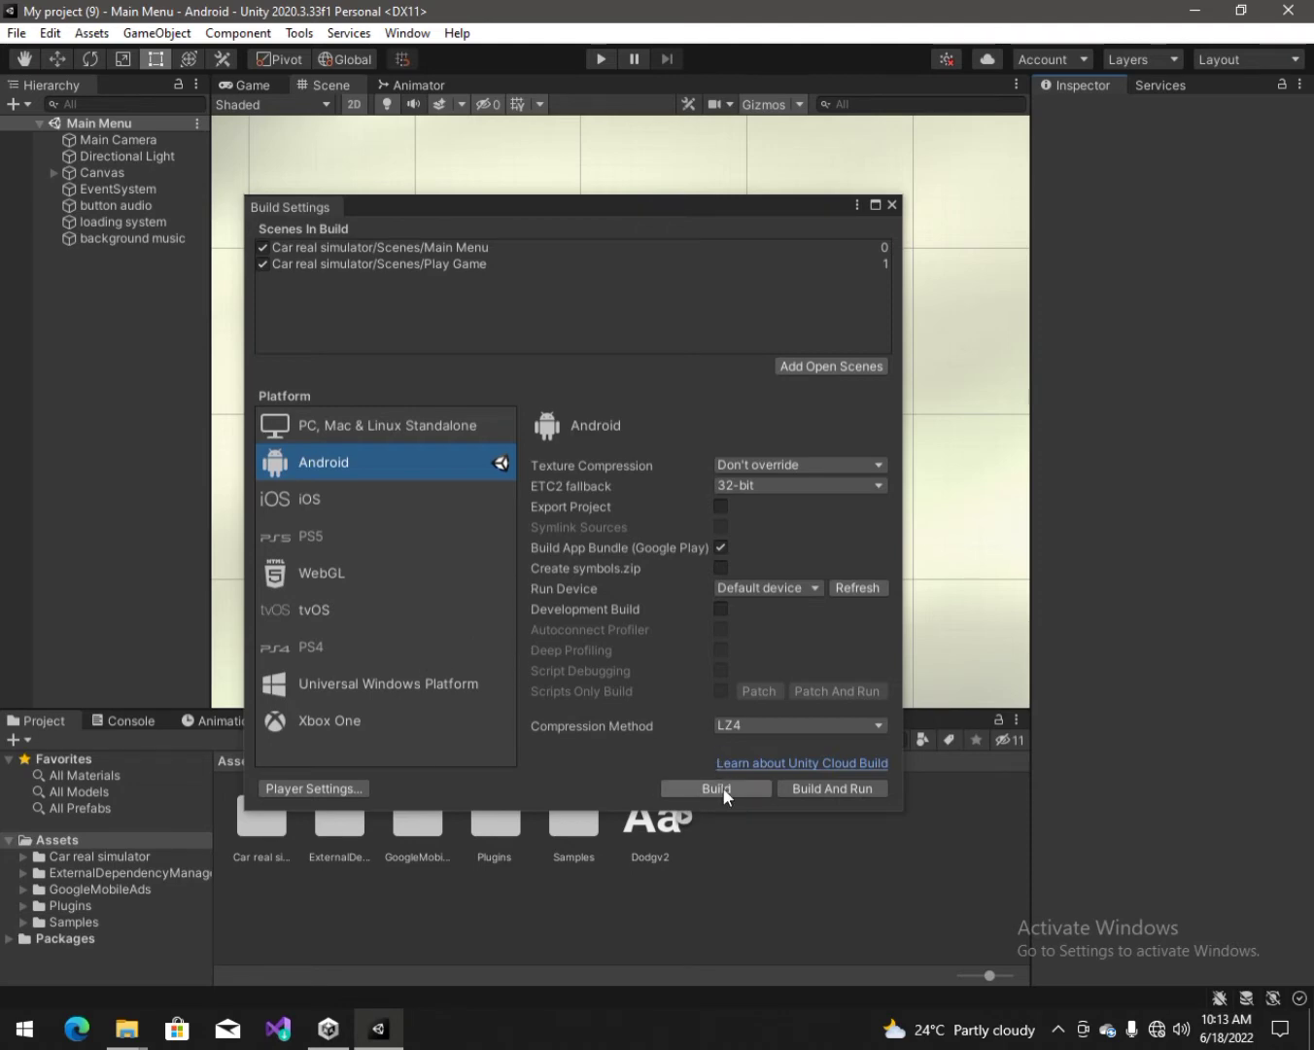
Step: Build the Android App Bundle, overwriting Car real simulator.apk.aab
left_click(721, 789)
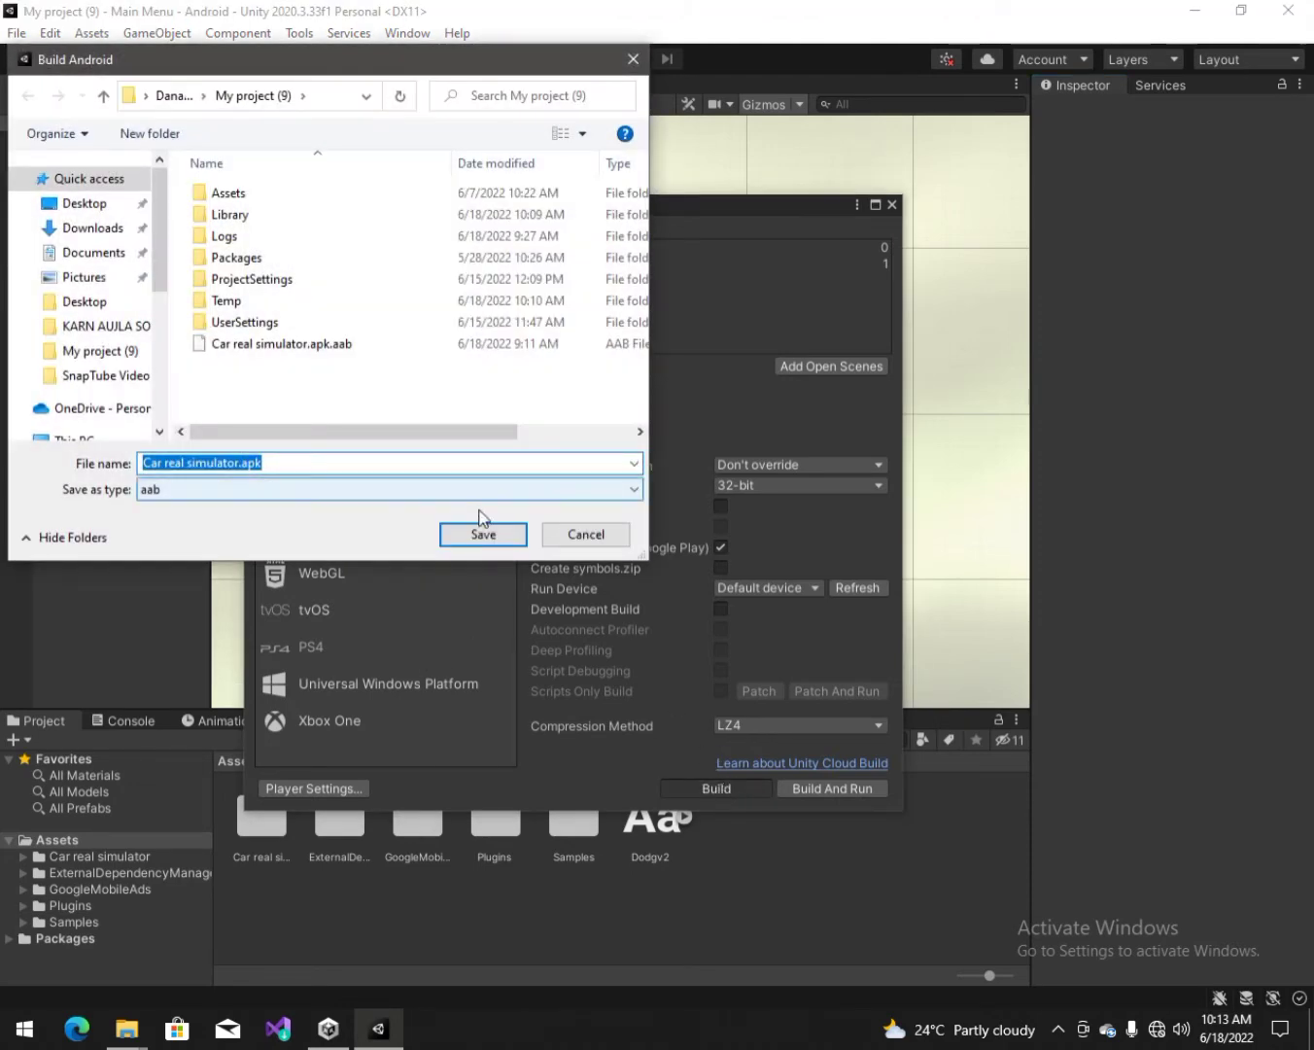
left_click(489, 533)
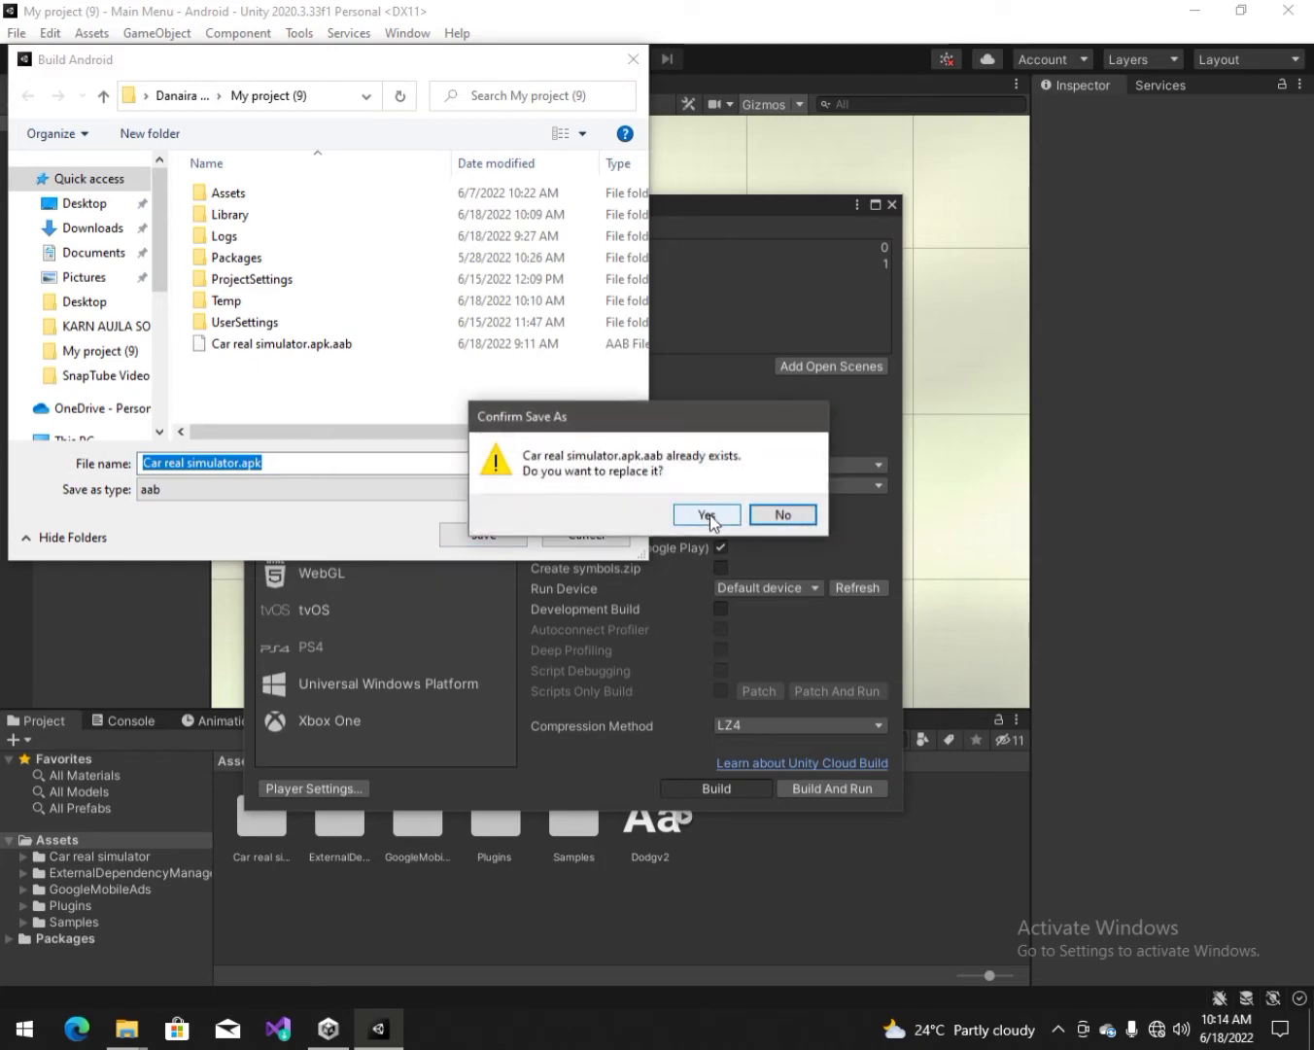
left_click(708, 515)
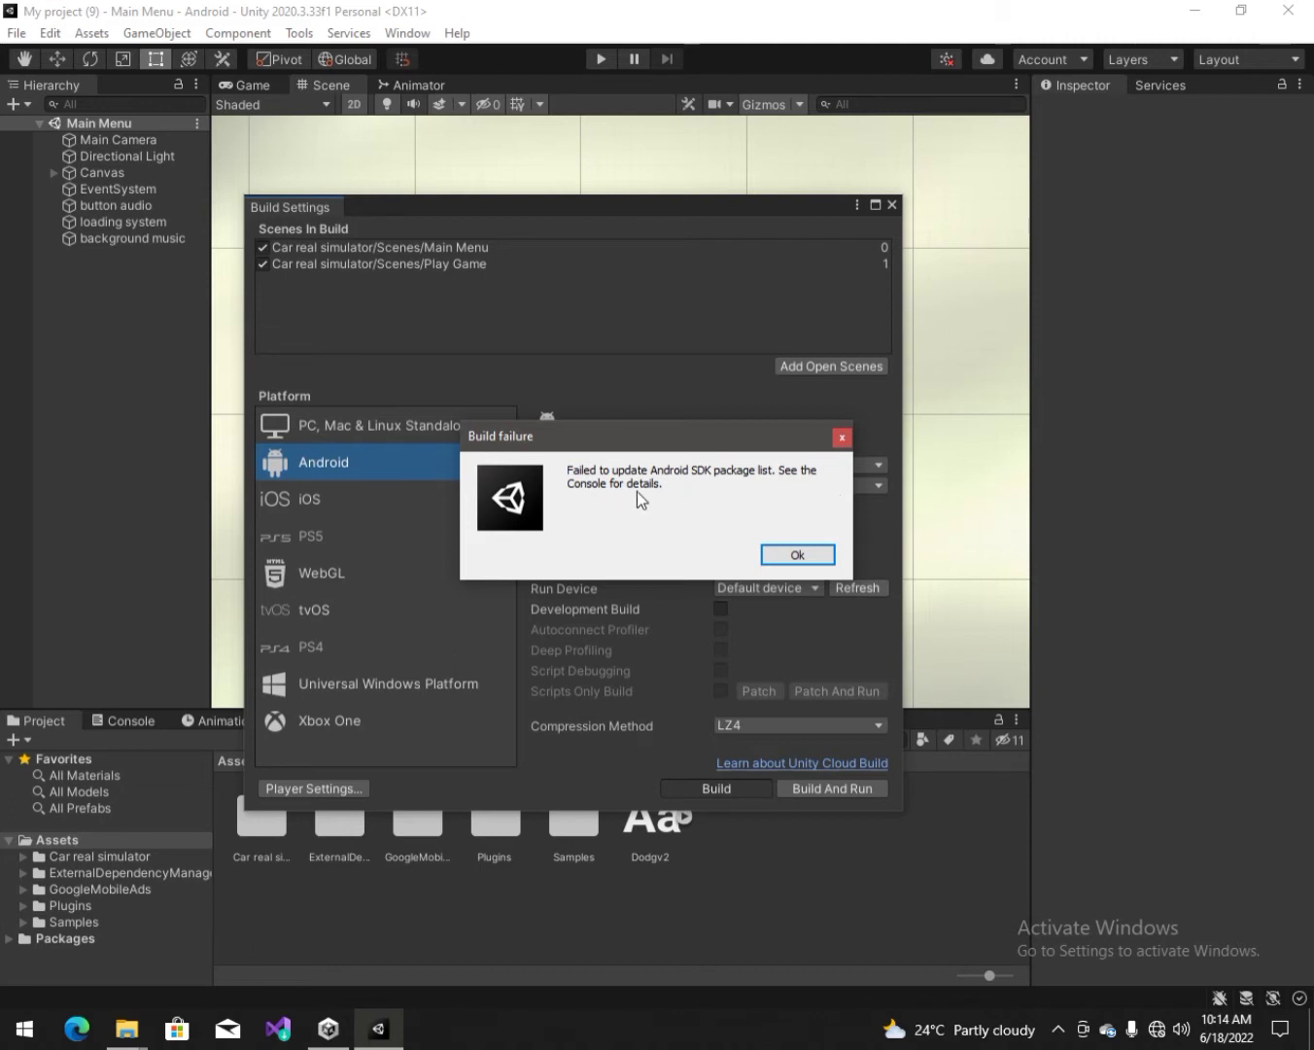
Step: Dismiss the build failure, review and clear the four Console errors, and close Build Settings
left_click(796, 555)
left_click(130, 720)
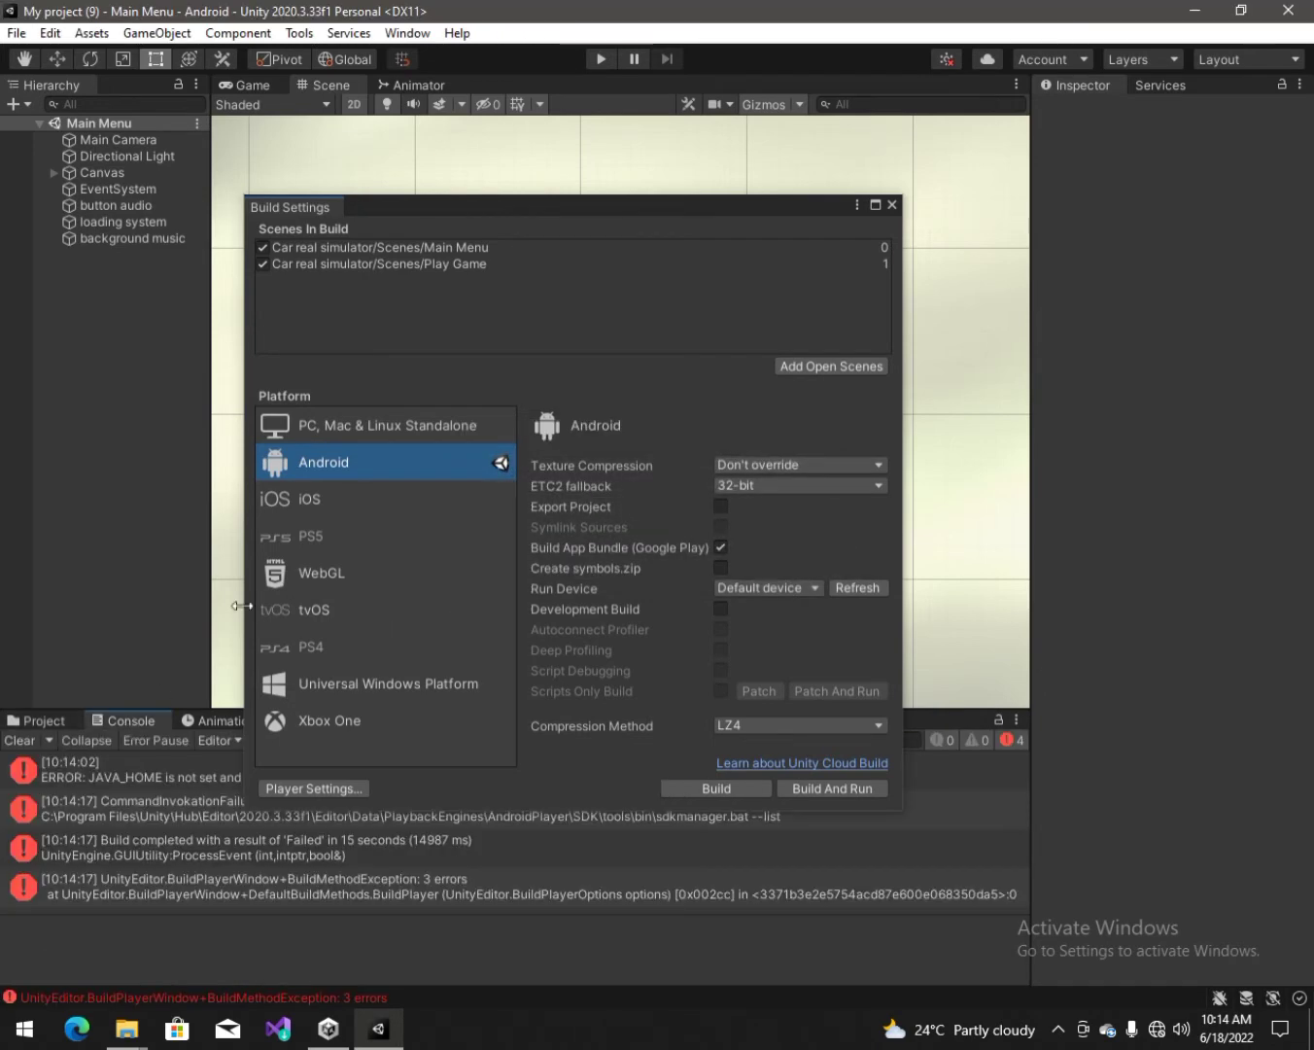
left_click(889, 205)
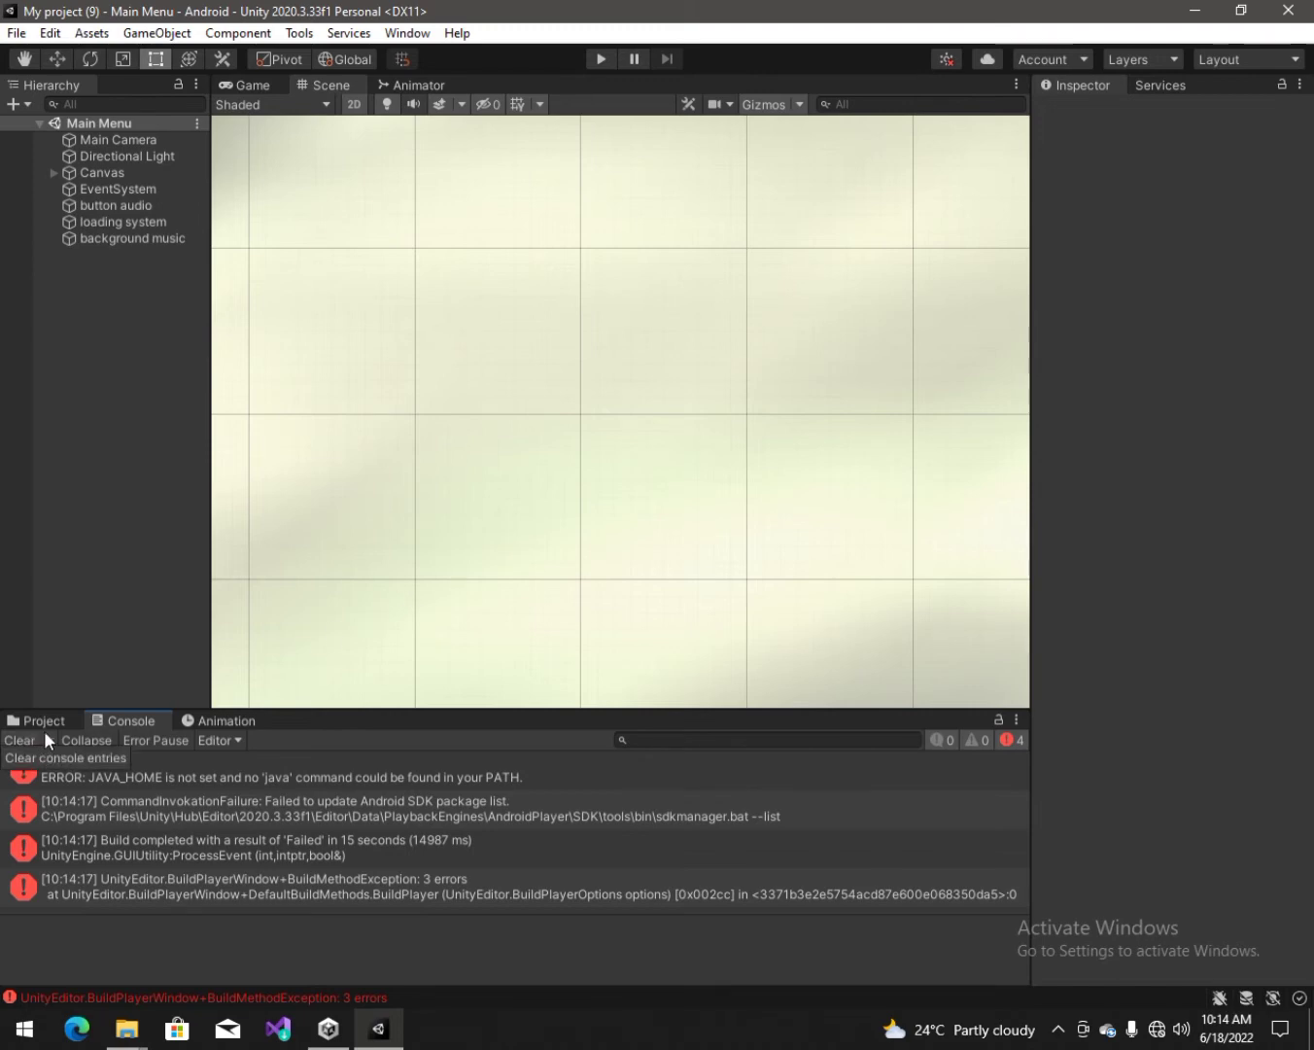
left_click(21, 739)
left_click(76, 717)
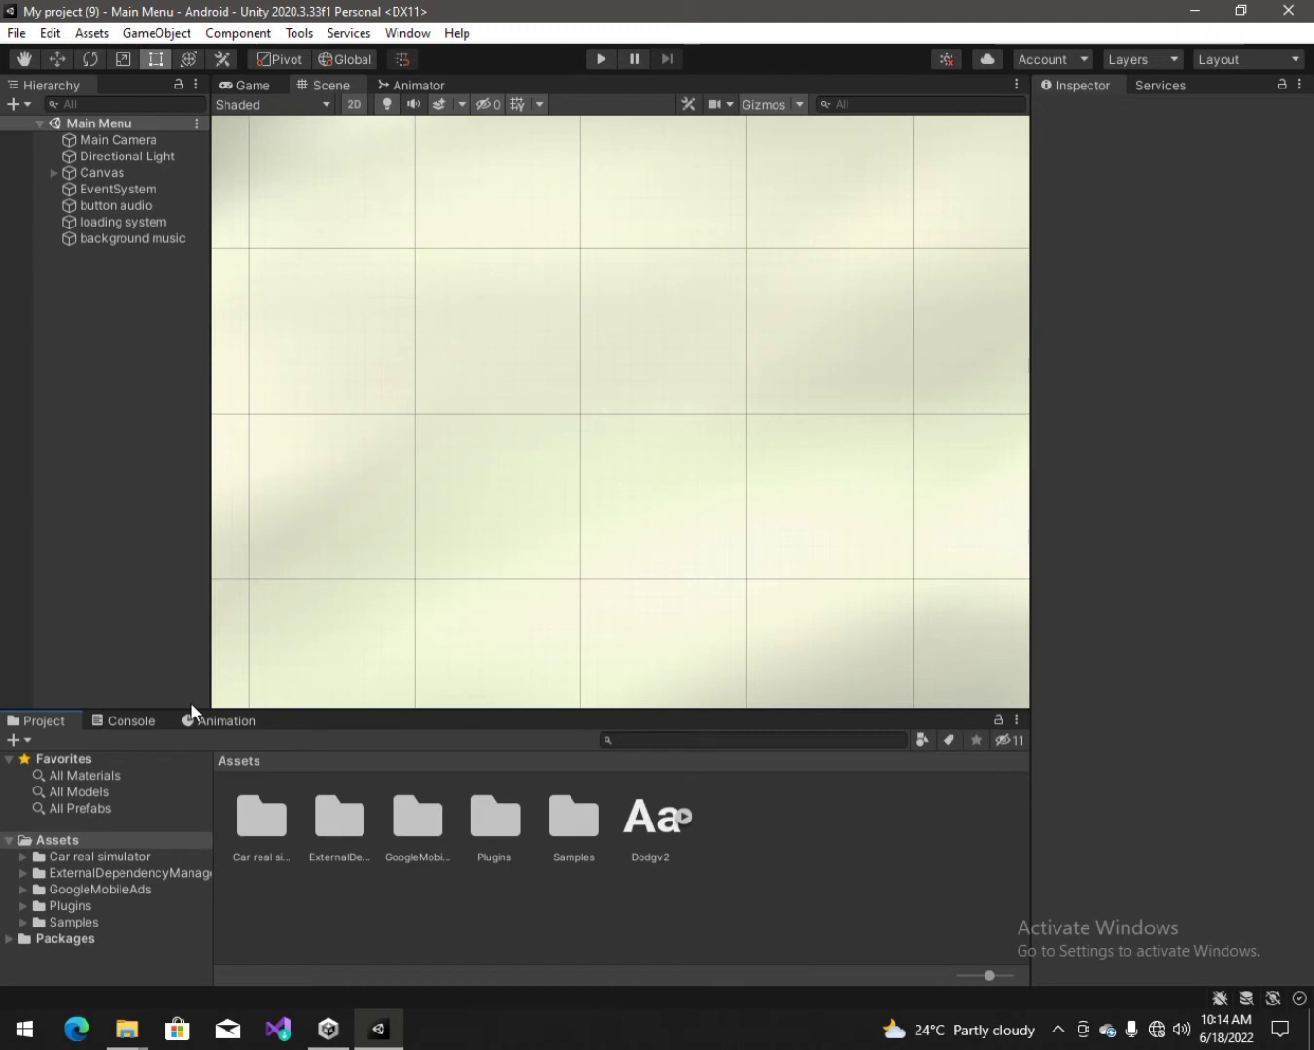
left_click(47, 32)
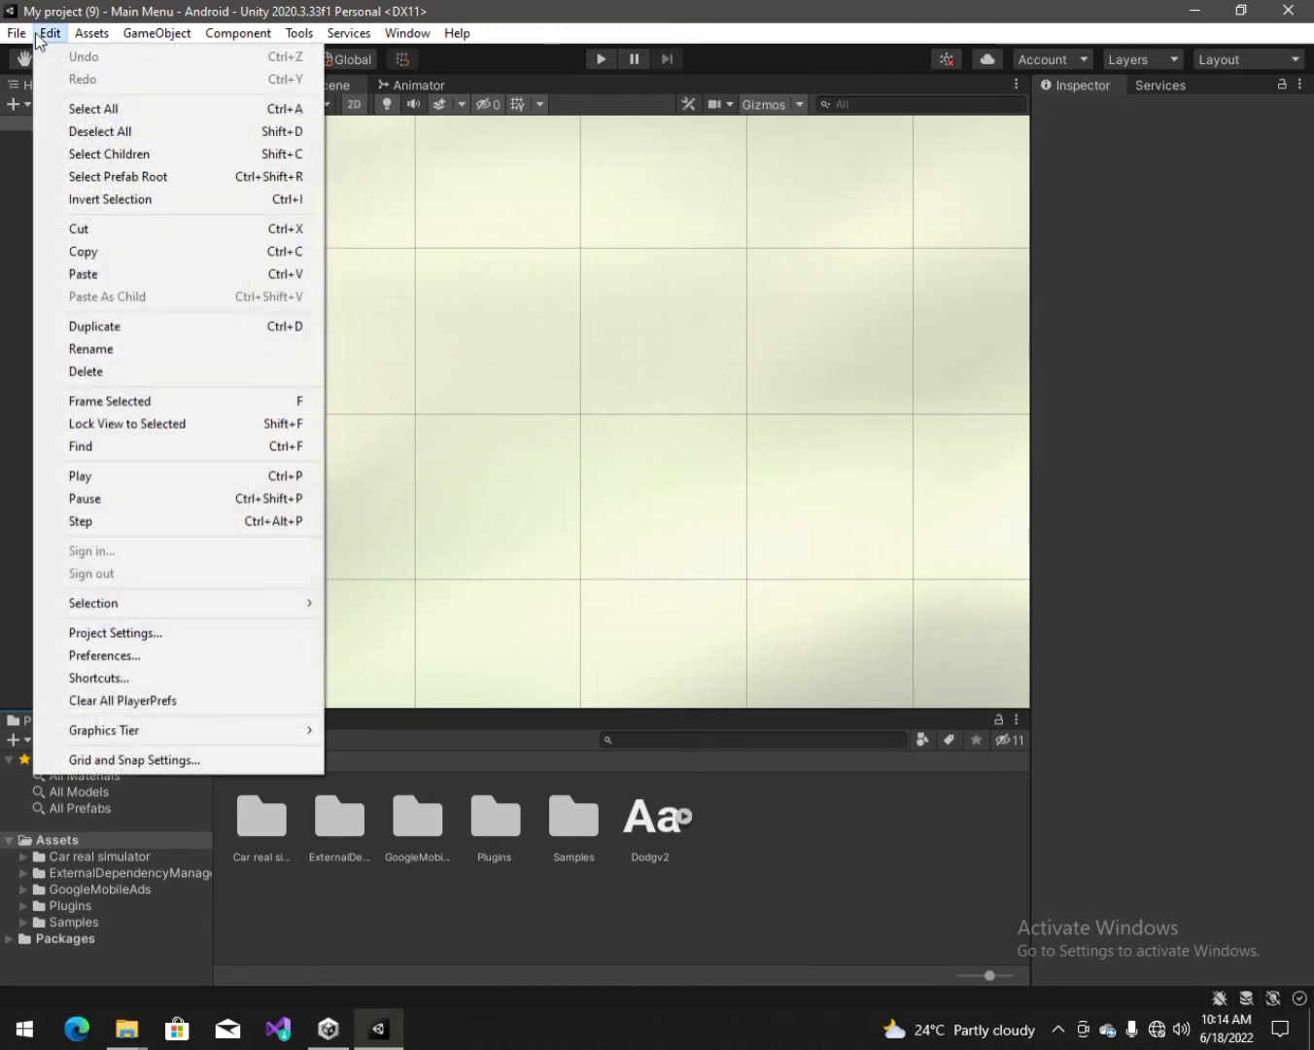
Step: In External Tools, untick the Unity-installed JDK, Android SDK Tools, NDK, Gradle and Stop Gradle daemons
left_click(150, 656)
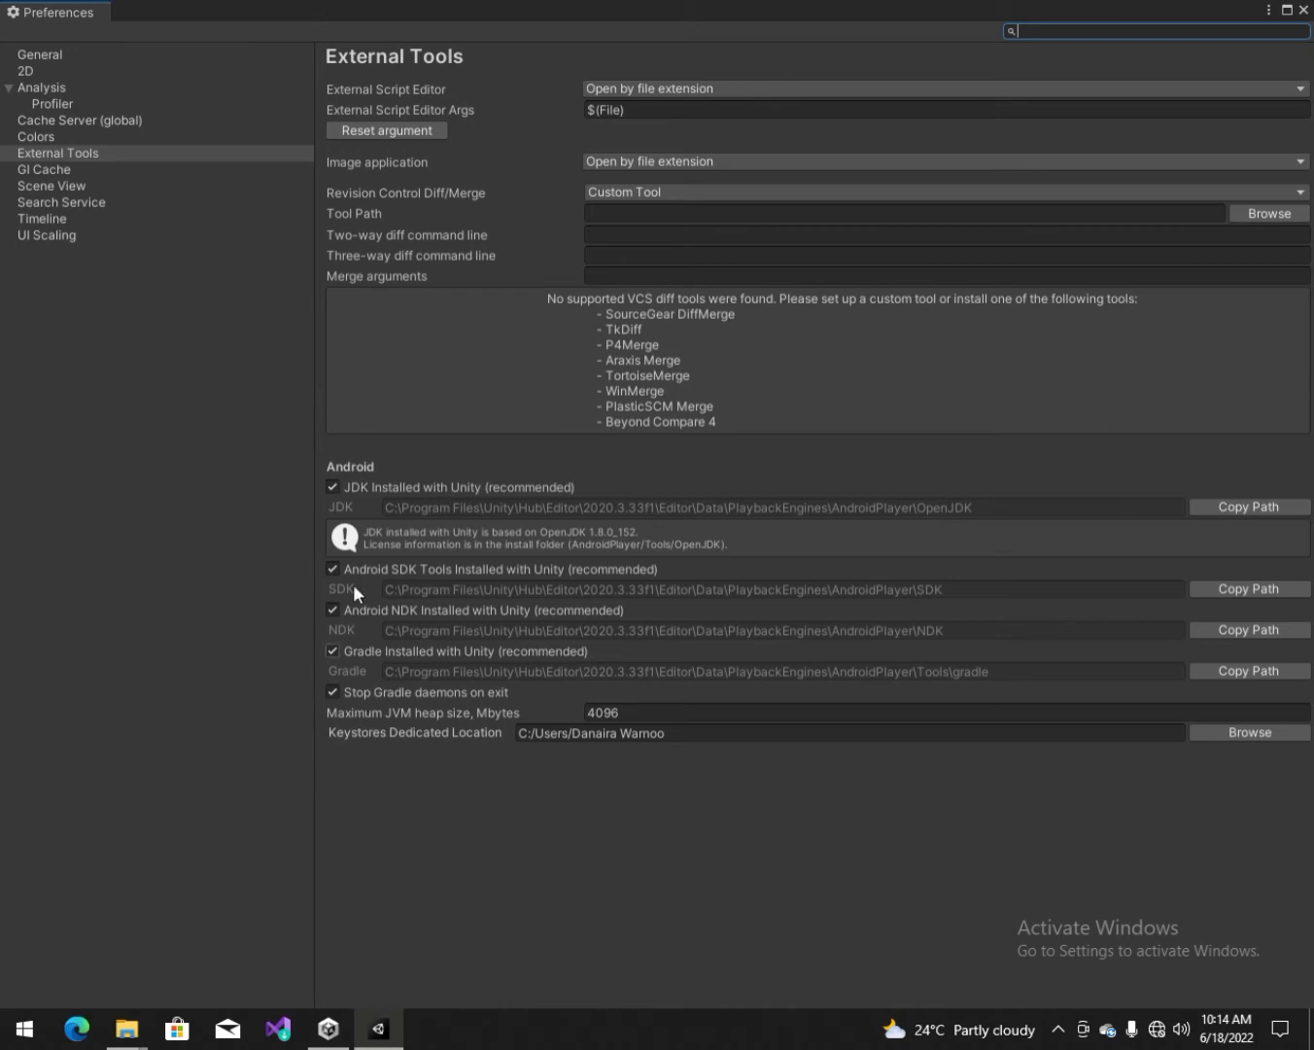
left_click(335, 487)
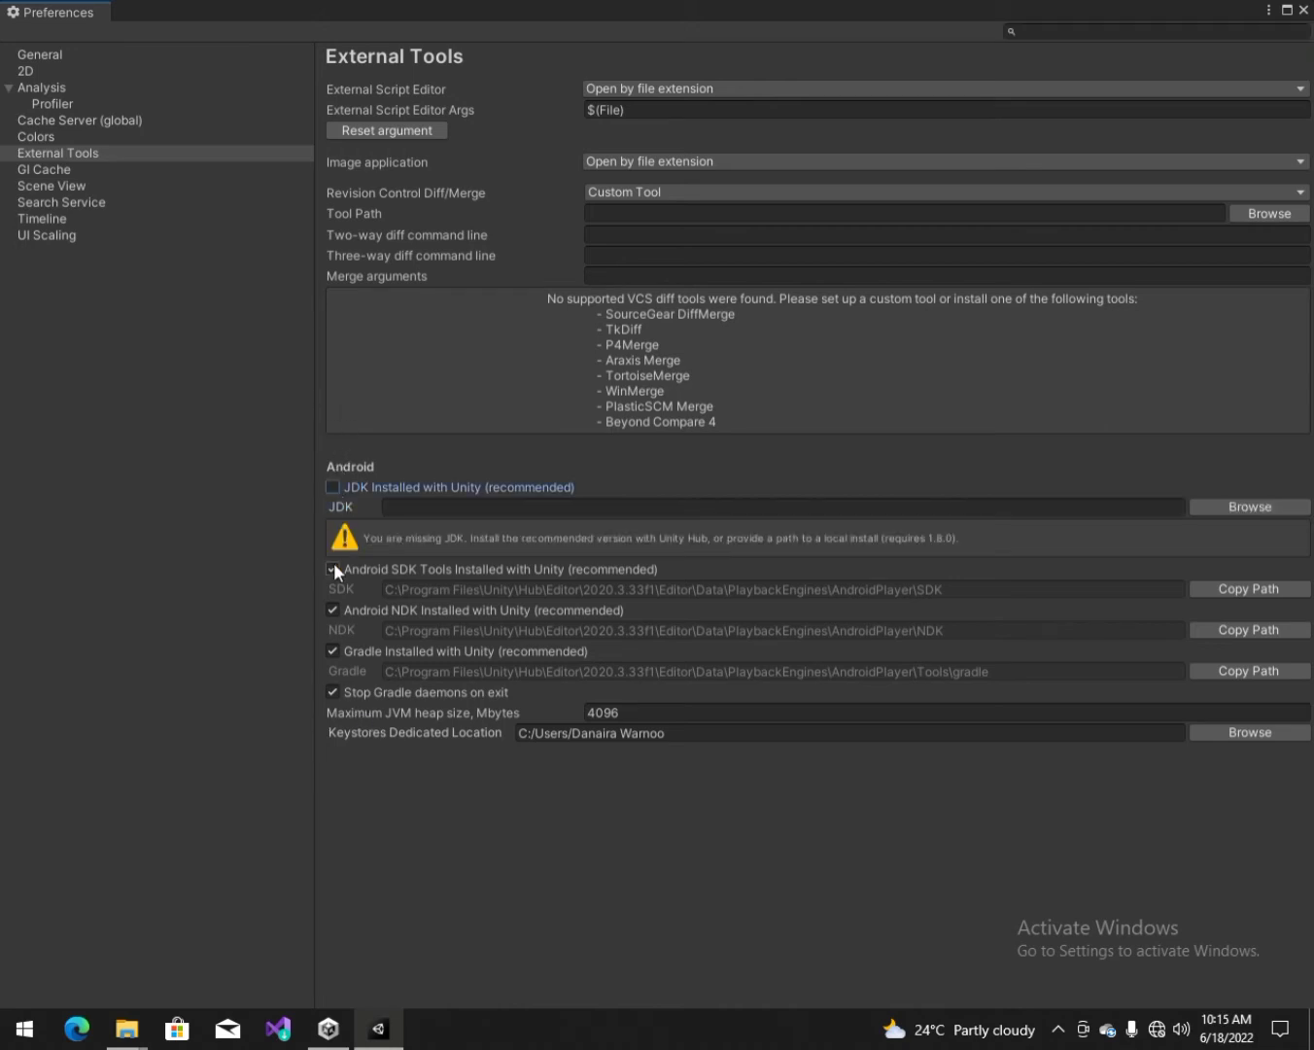
left_click(331, 570)
left_click(335, 651)
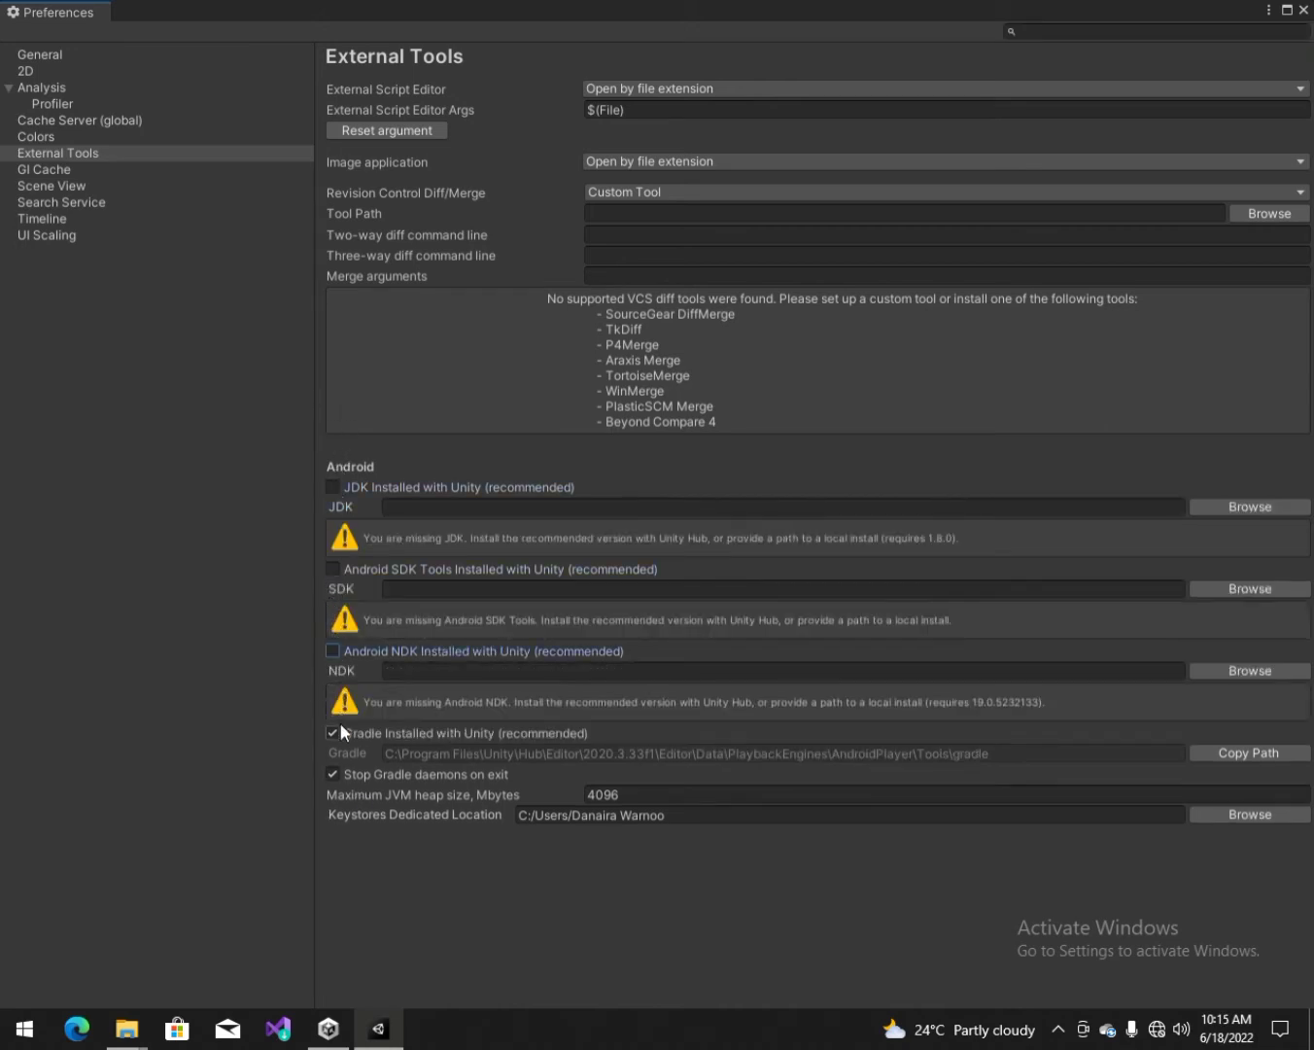
left_click(333, 734)
left_click(333, 816)
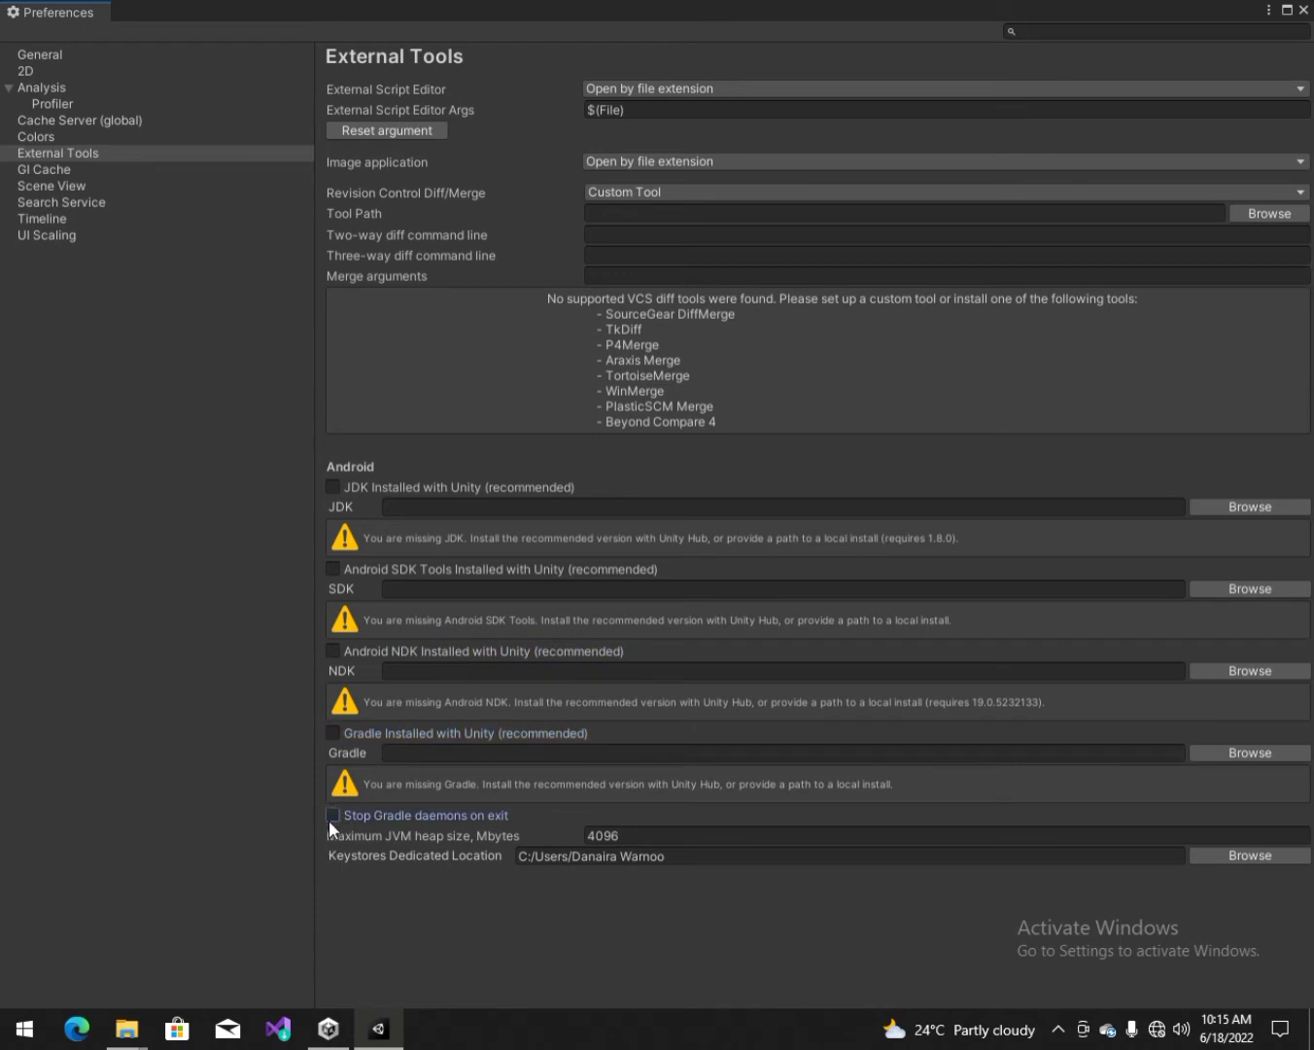
left_click(1305, 10)
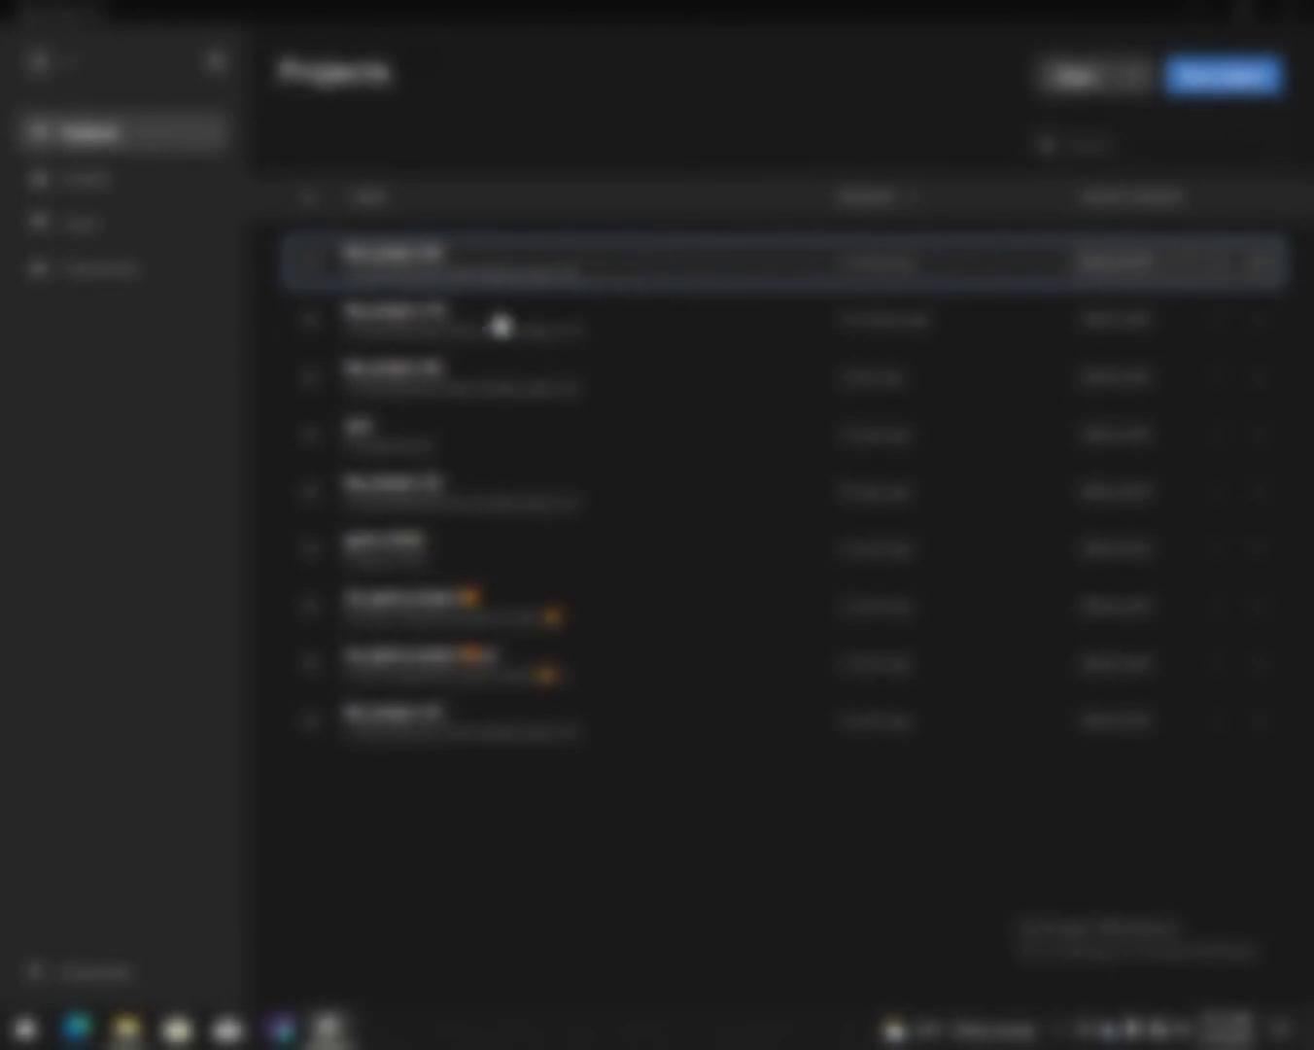
Step: Reopen My project (9) from Unity Hub's Projects list
left_click(448, 272)
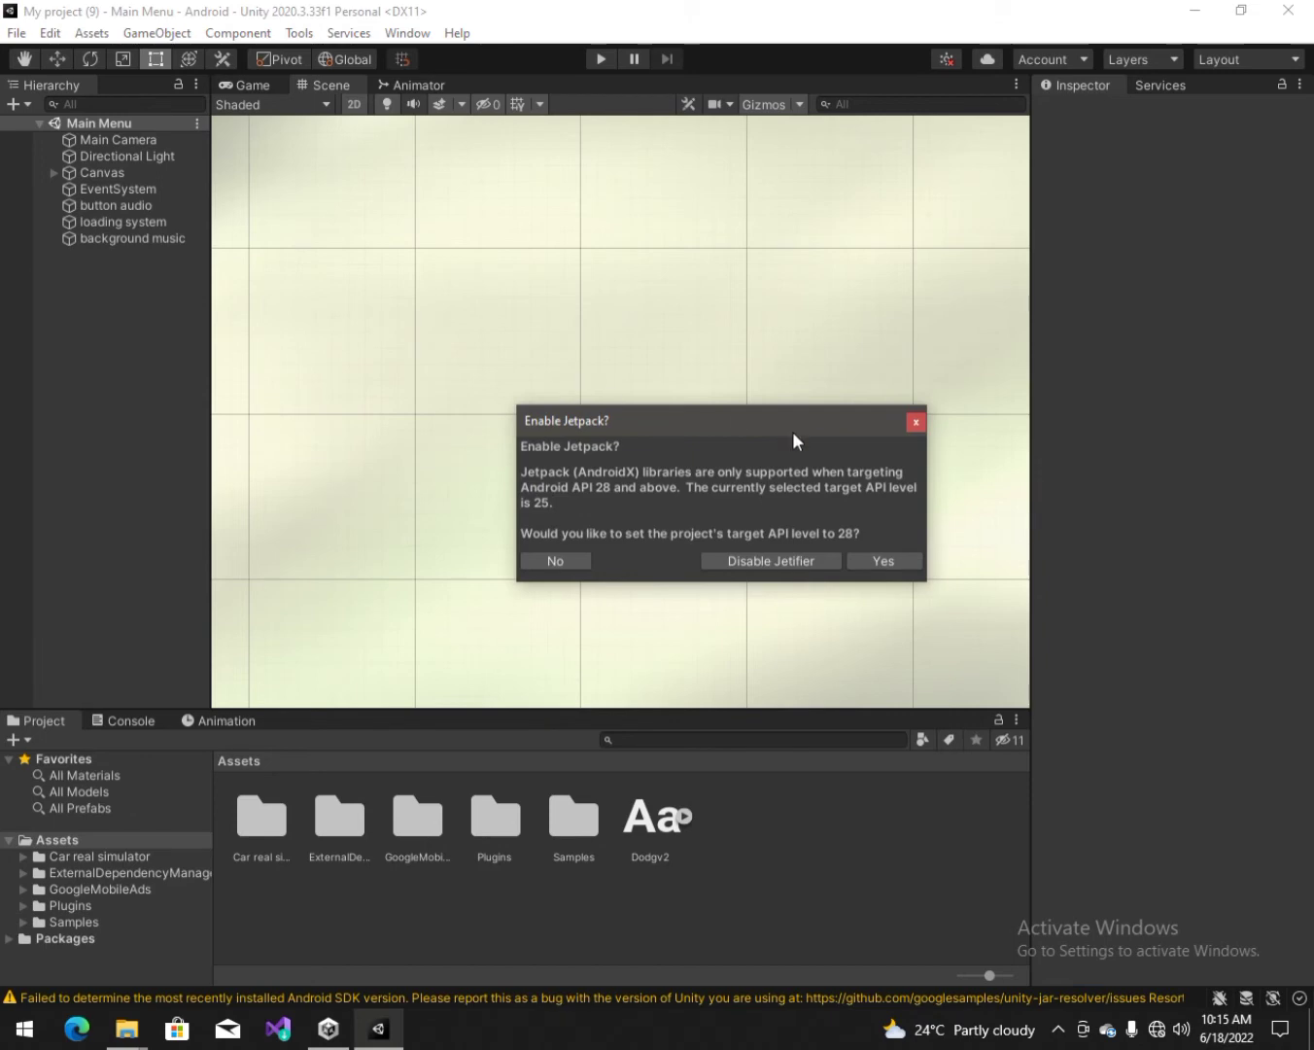
Step: Dismiss the Enable Jetpack prompt and clear the Android SDK warning from the Console
left_click(915, 422)
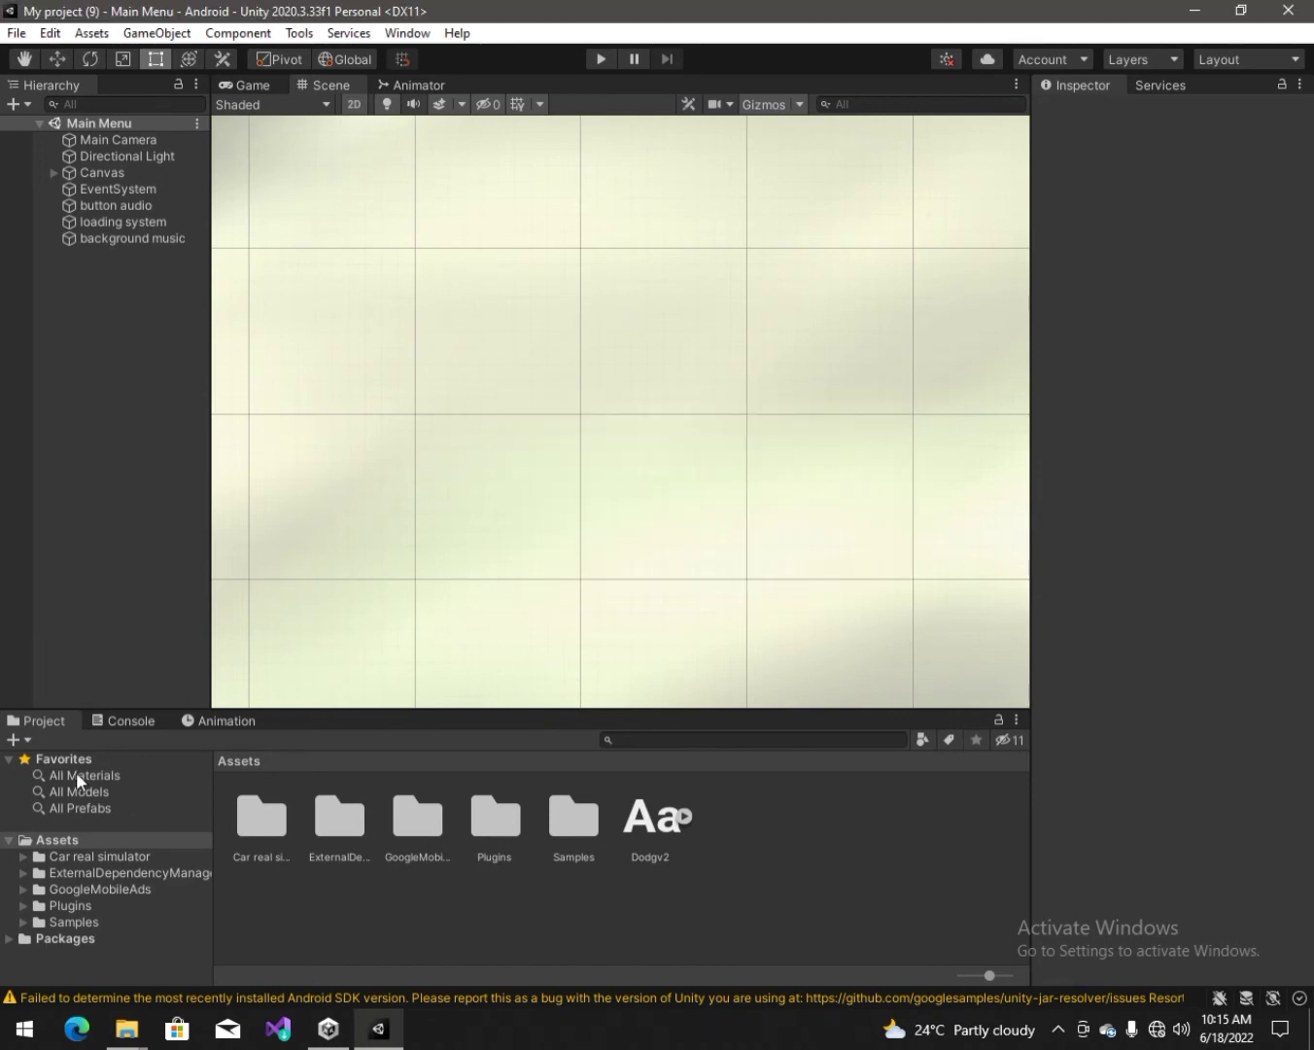
left_click(127, 721)
left_click(28, 741)
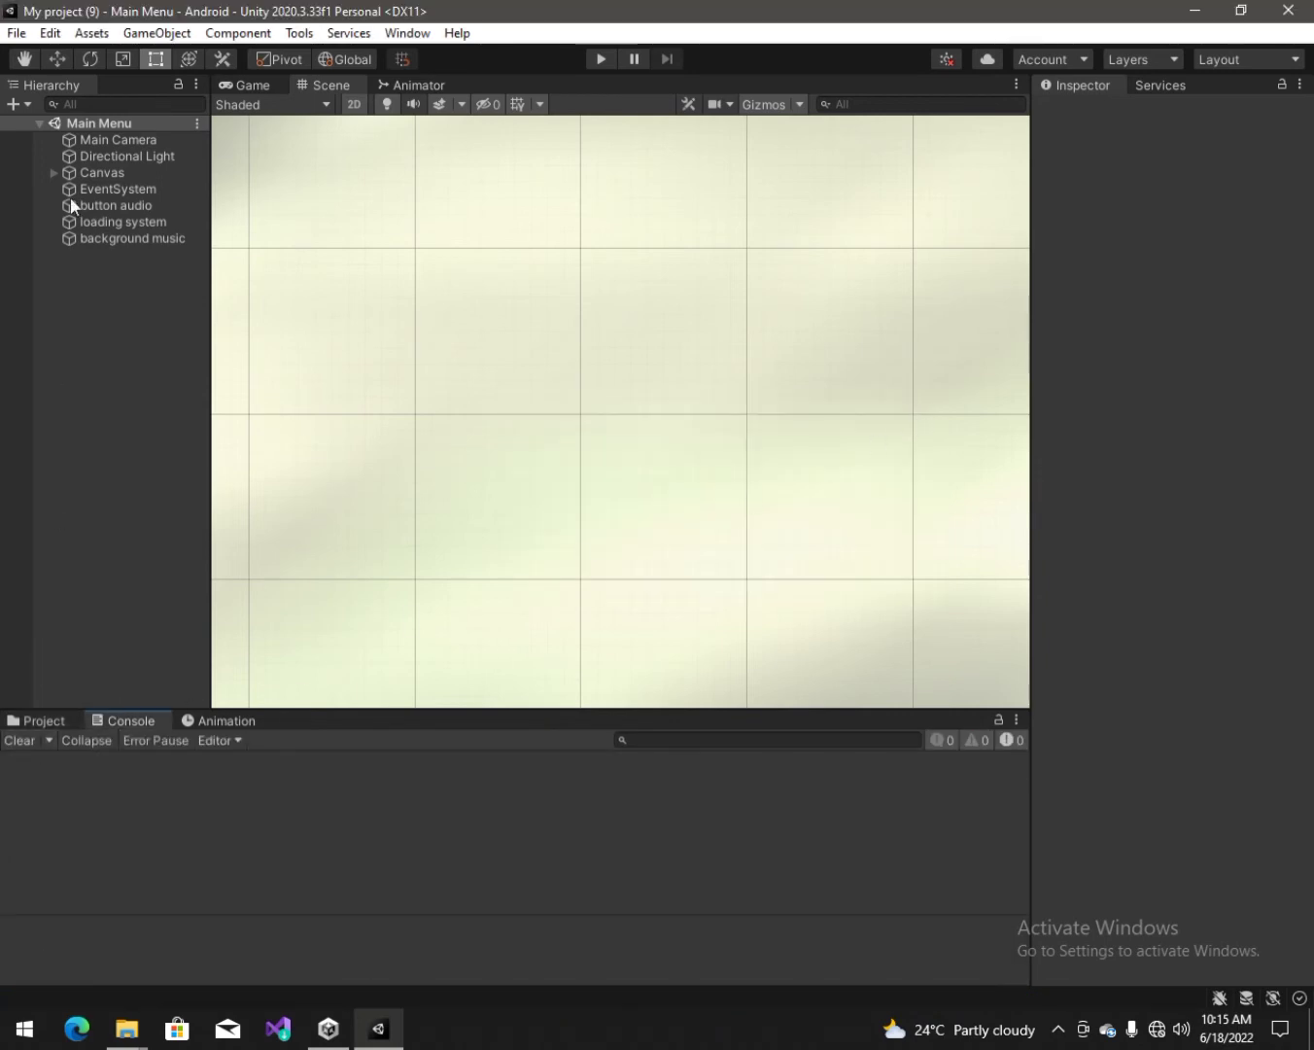
Step: Re-tick Stop Gradle daemons and the Unity-installed Gradle, NDK, SDK Tools and JDK in External Tools
left_click(47, 33)
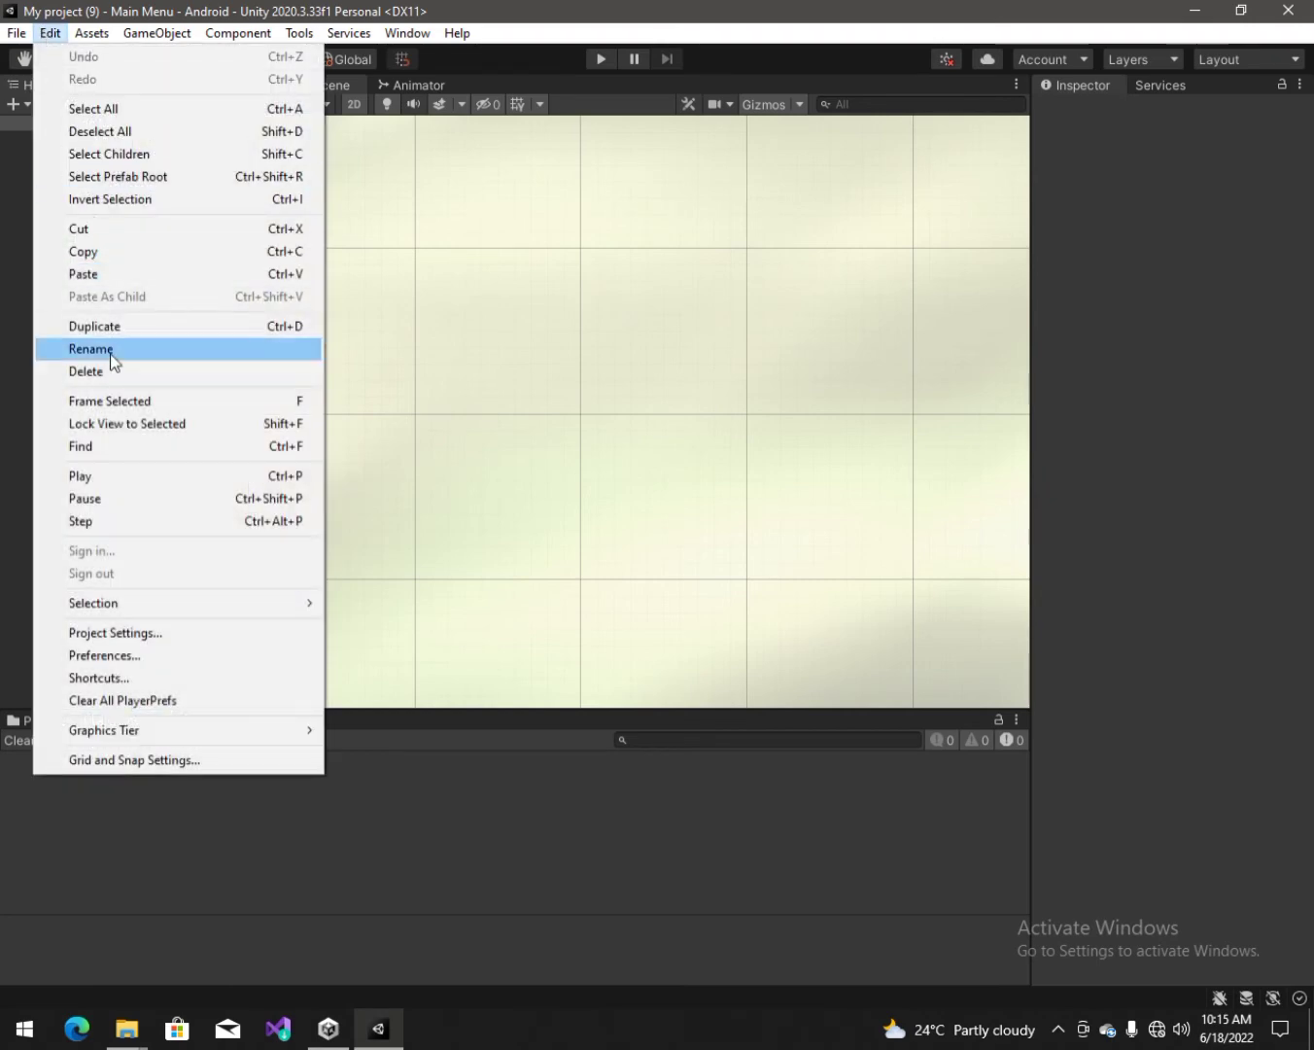
left_click(104, 655)
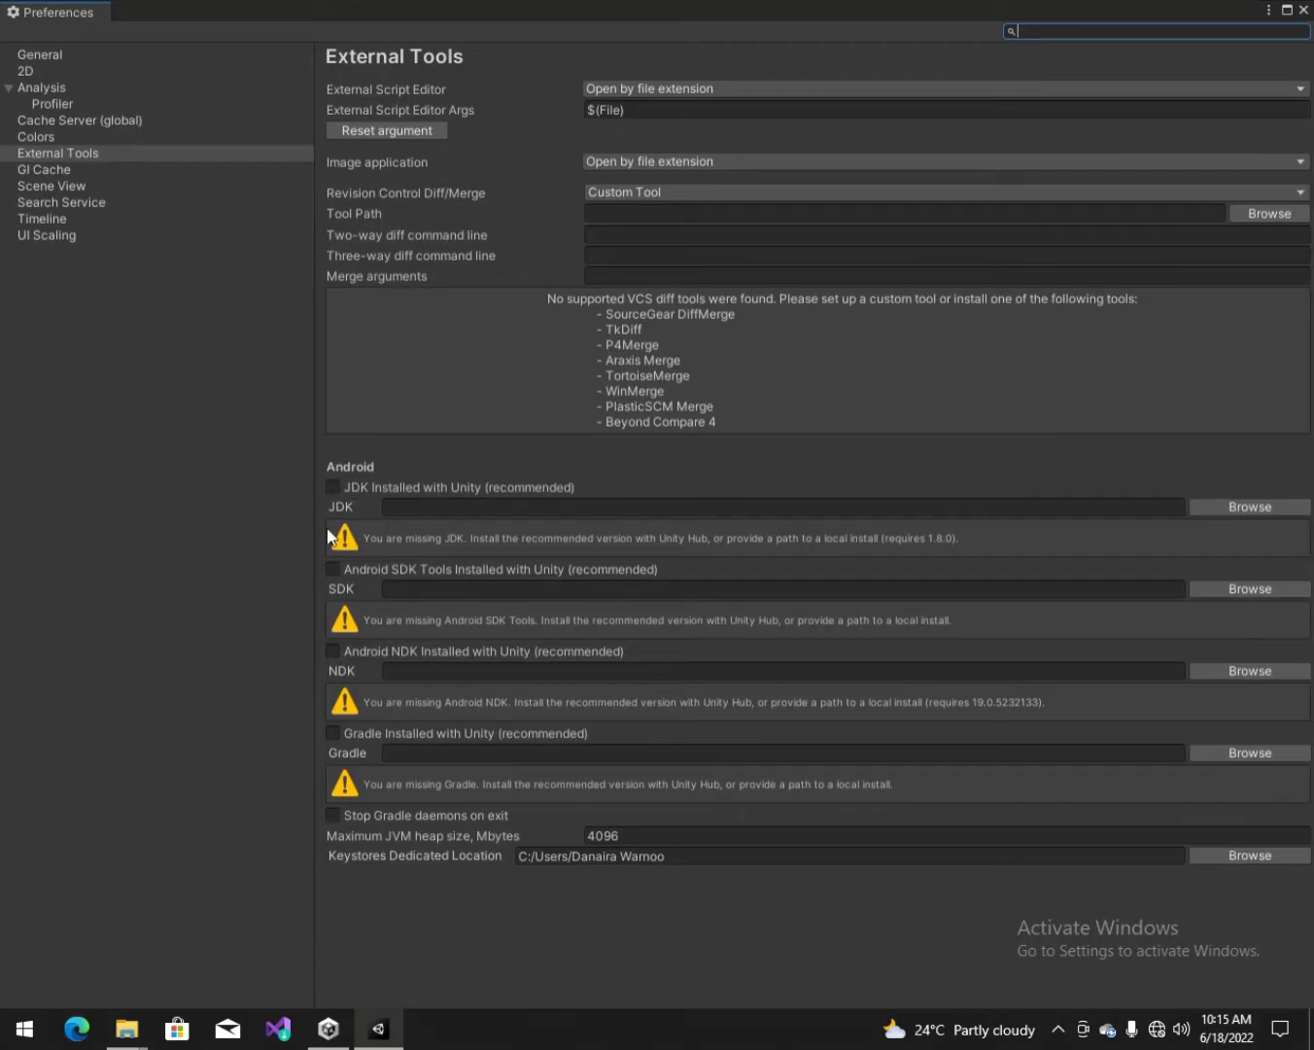
left_click(335, 816)
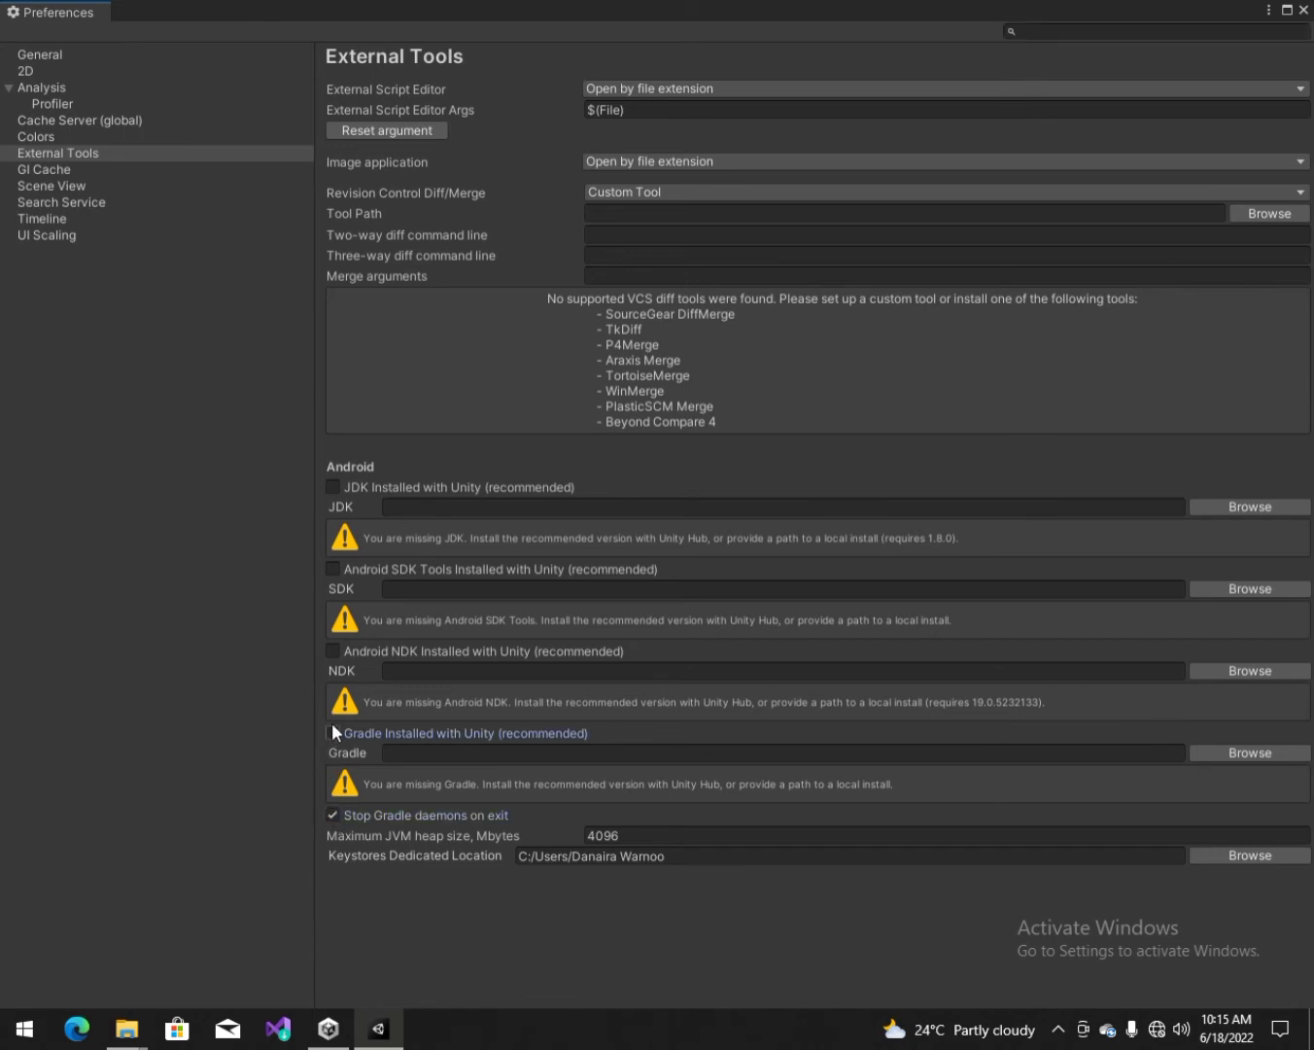
left_click(333, 733)
left_click(333, 650)
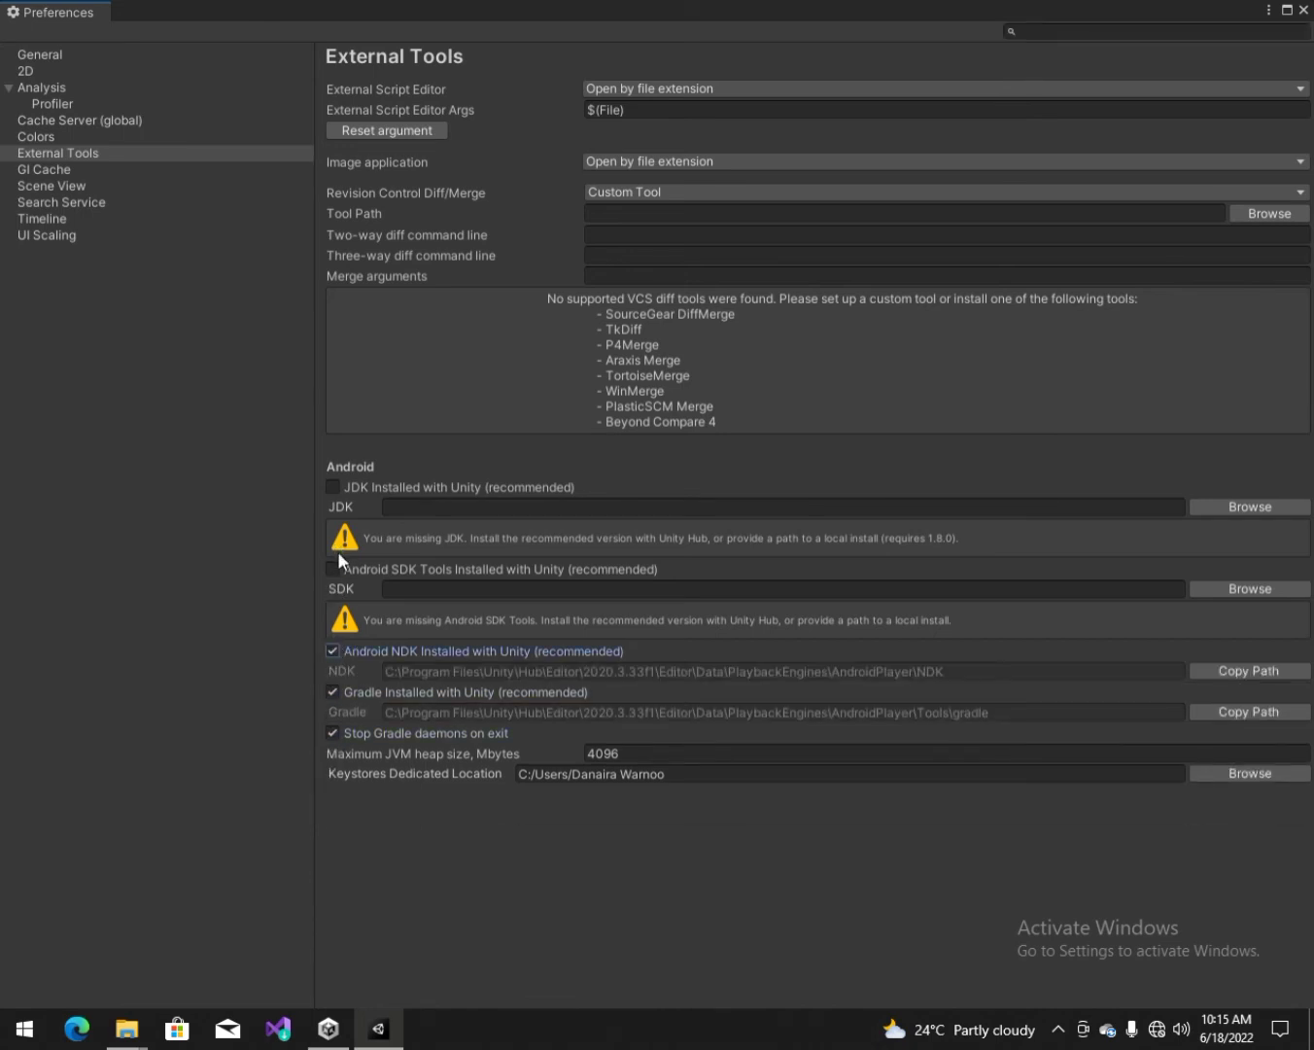
left_click(332, 569)
left_click(334, 487)
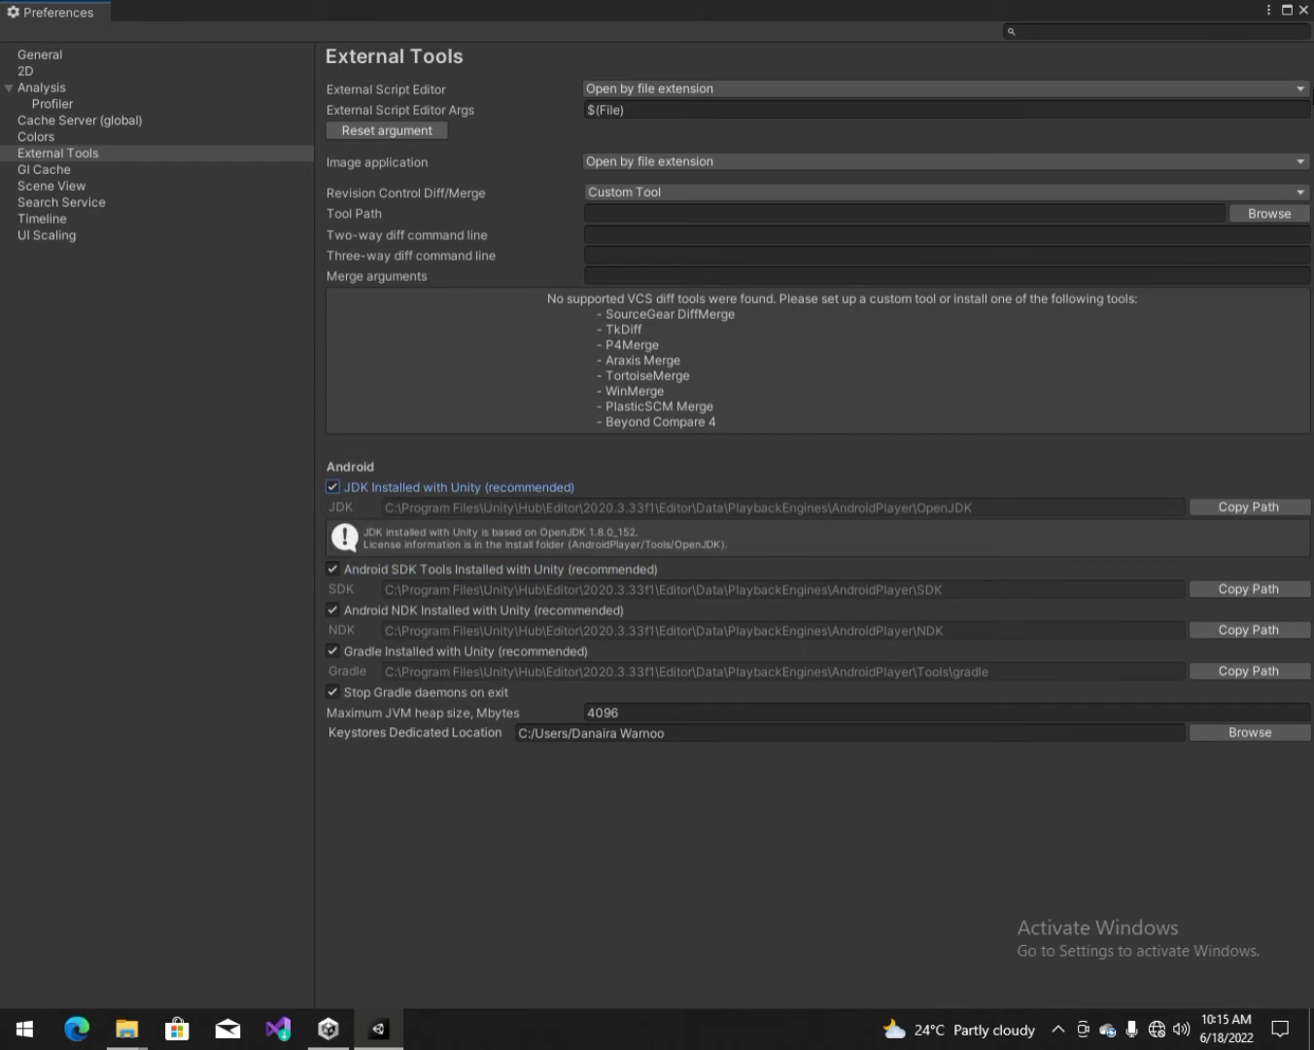
left_click(1304, 9)
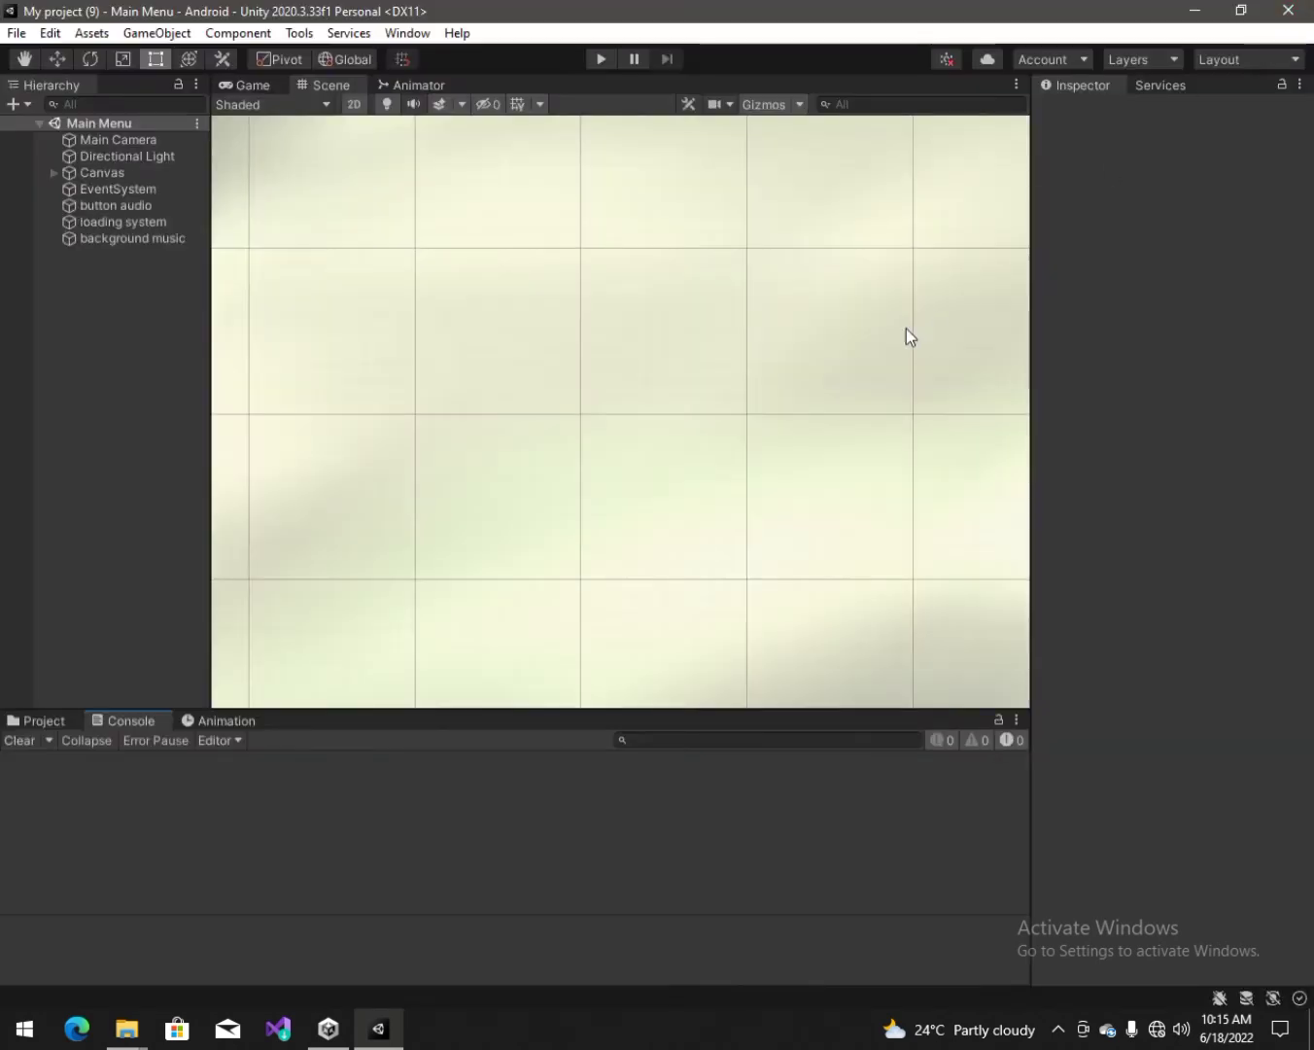
Step: Re-enter the keystore and project key passwords in Android Player Settings' Publishing Settings, then close it
left_click(17, 32)
left_click(74, 283)
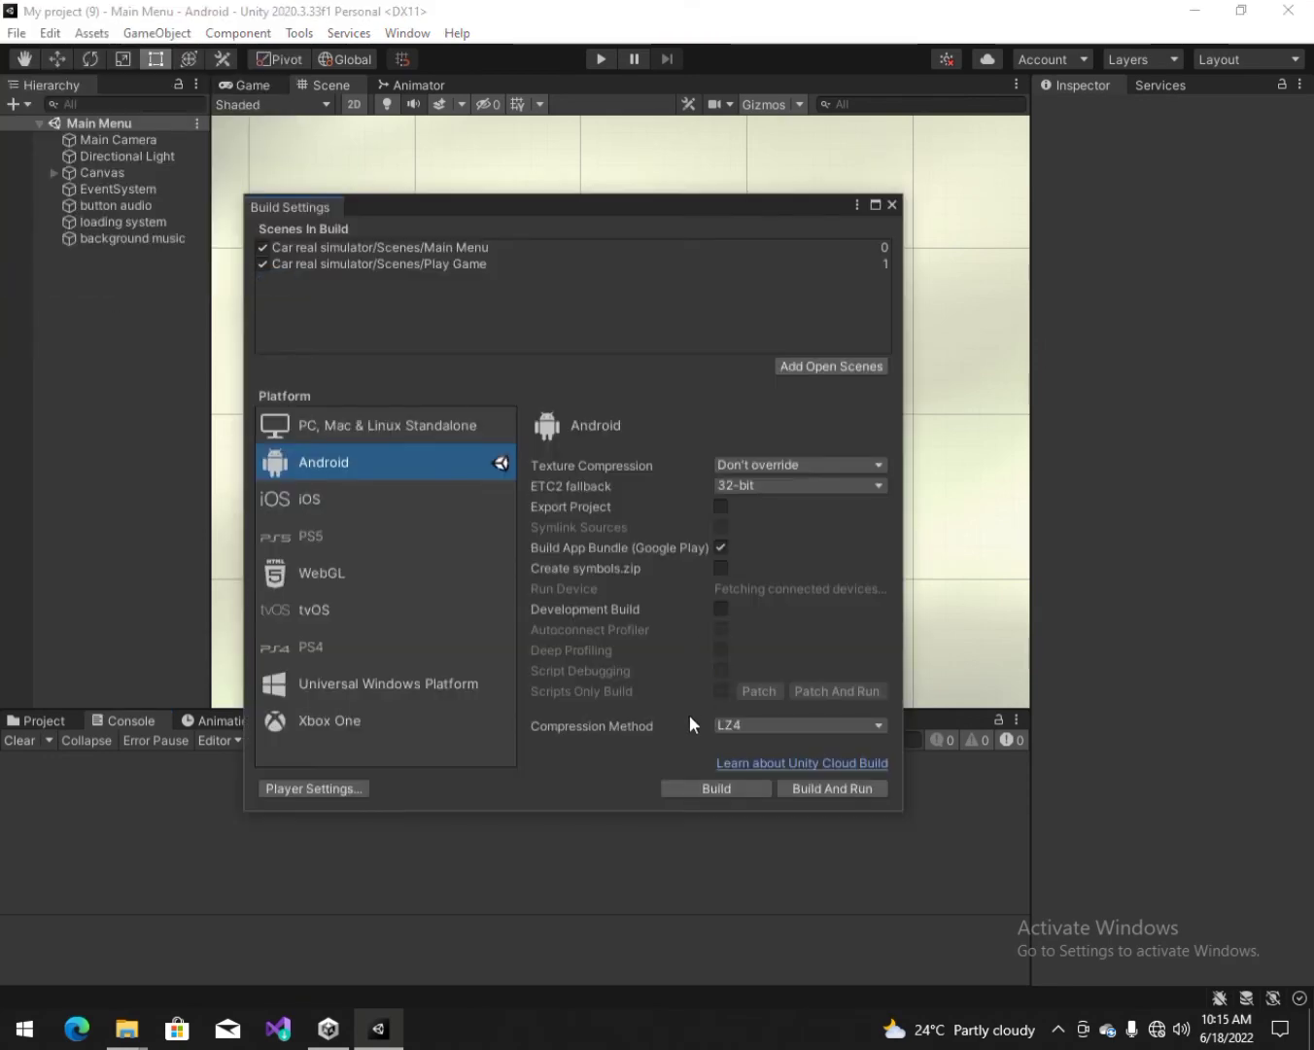
left_click(293, 786)
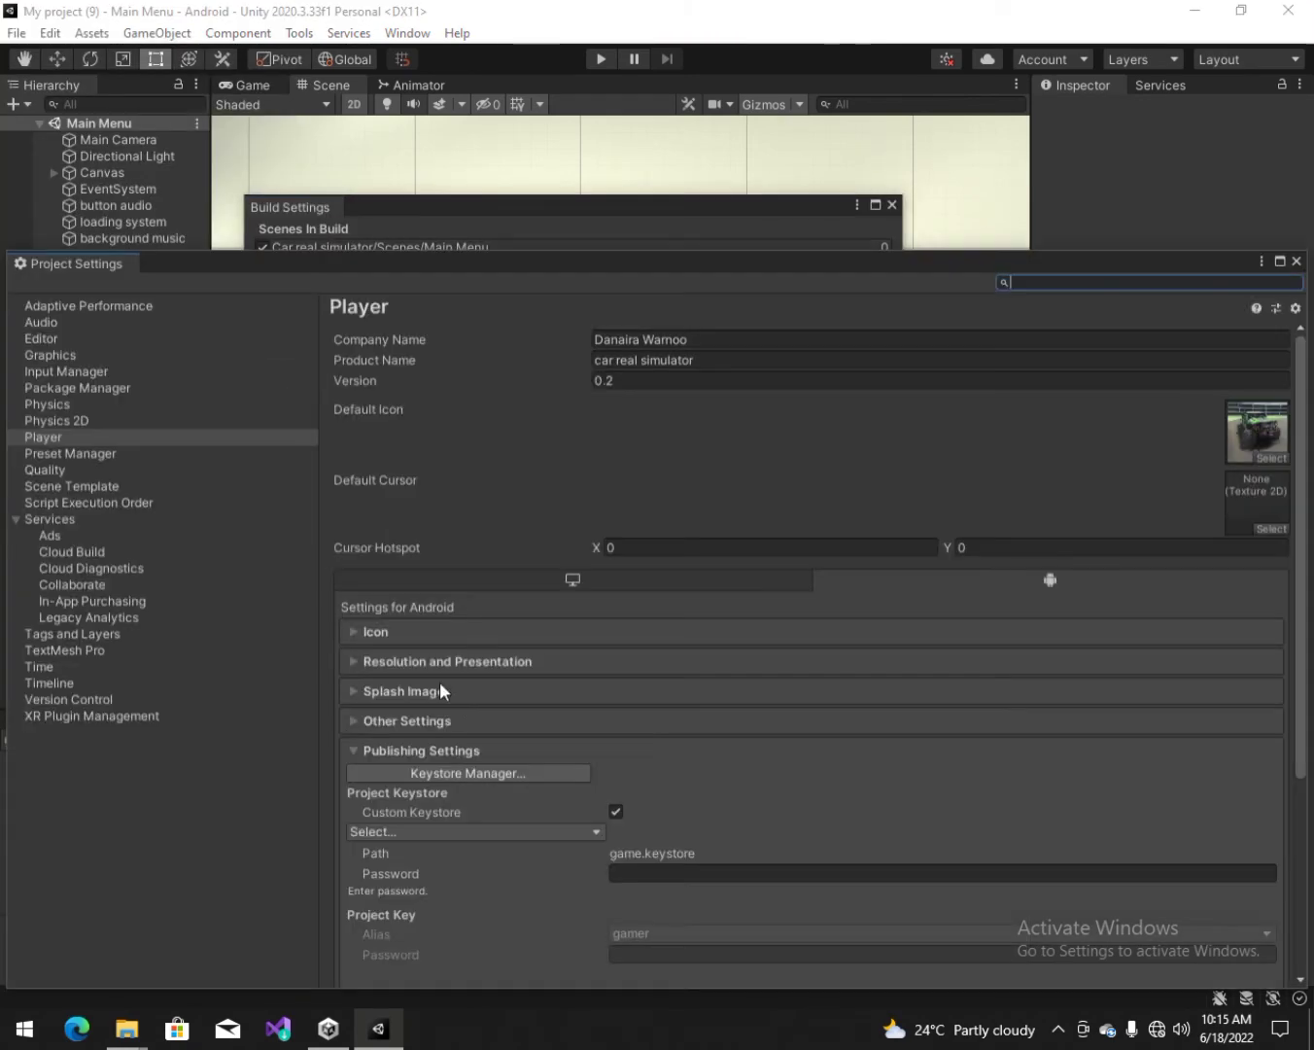
left_click(660, 871)
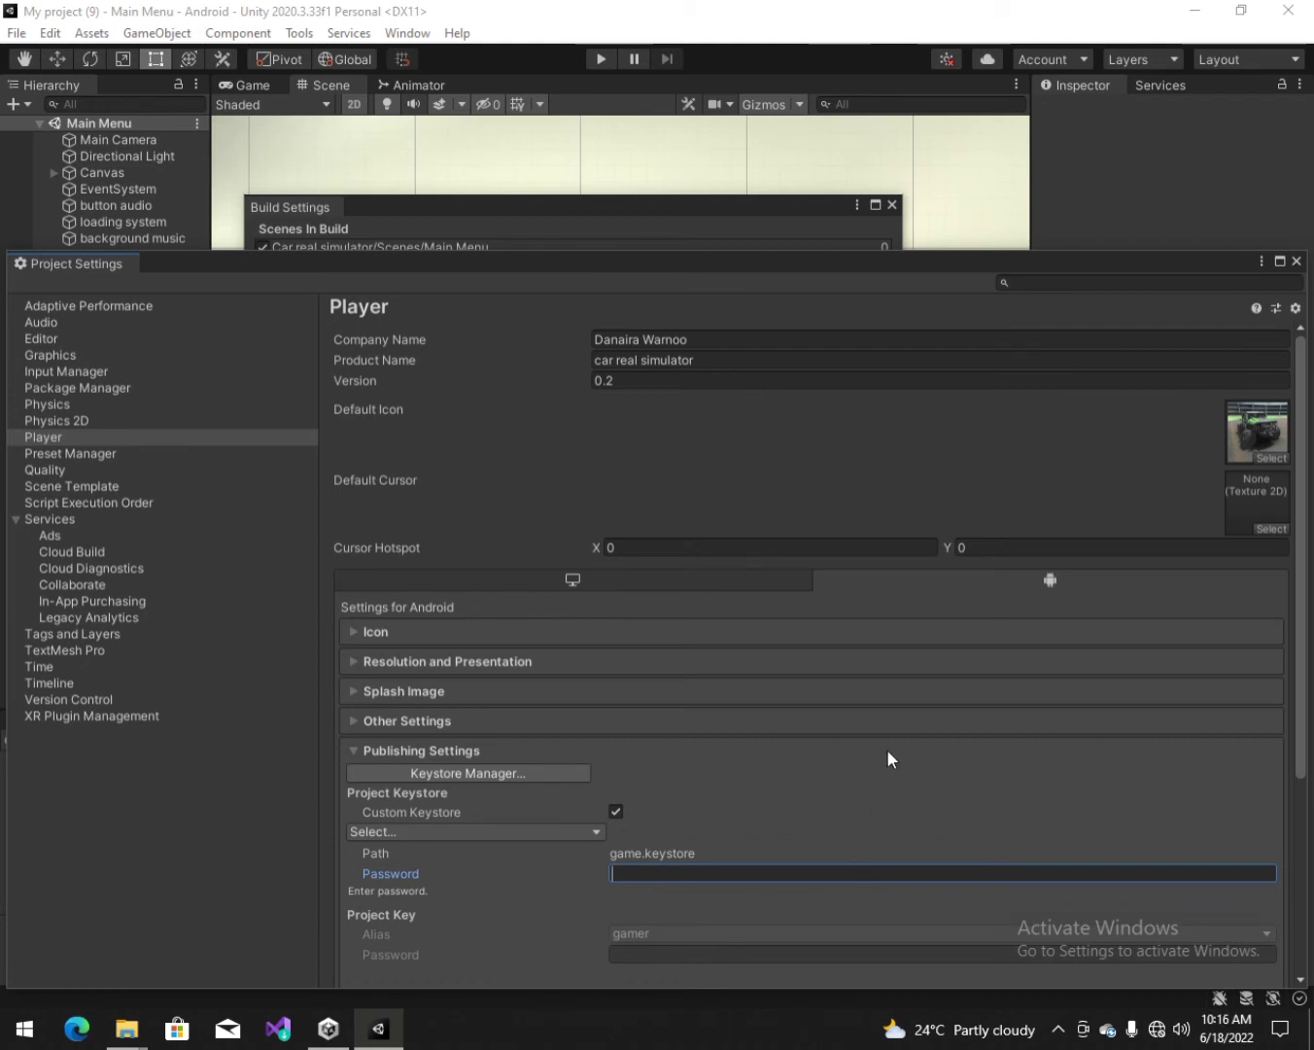
type("12345678")
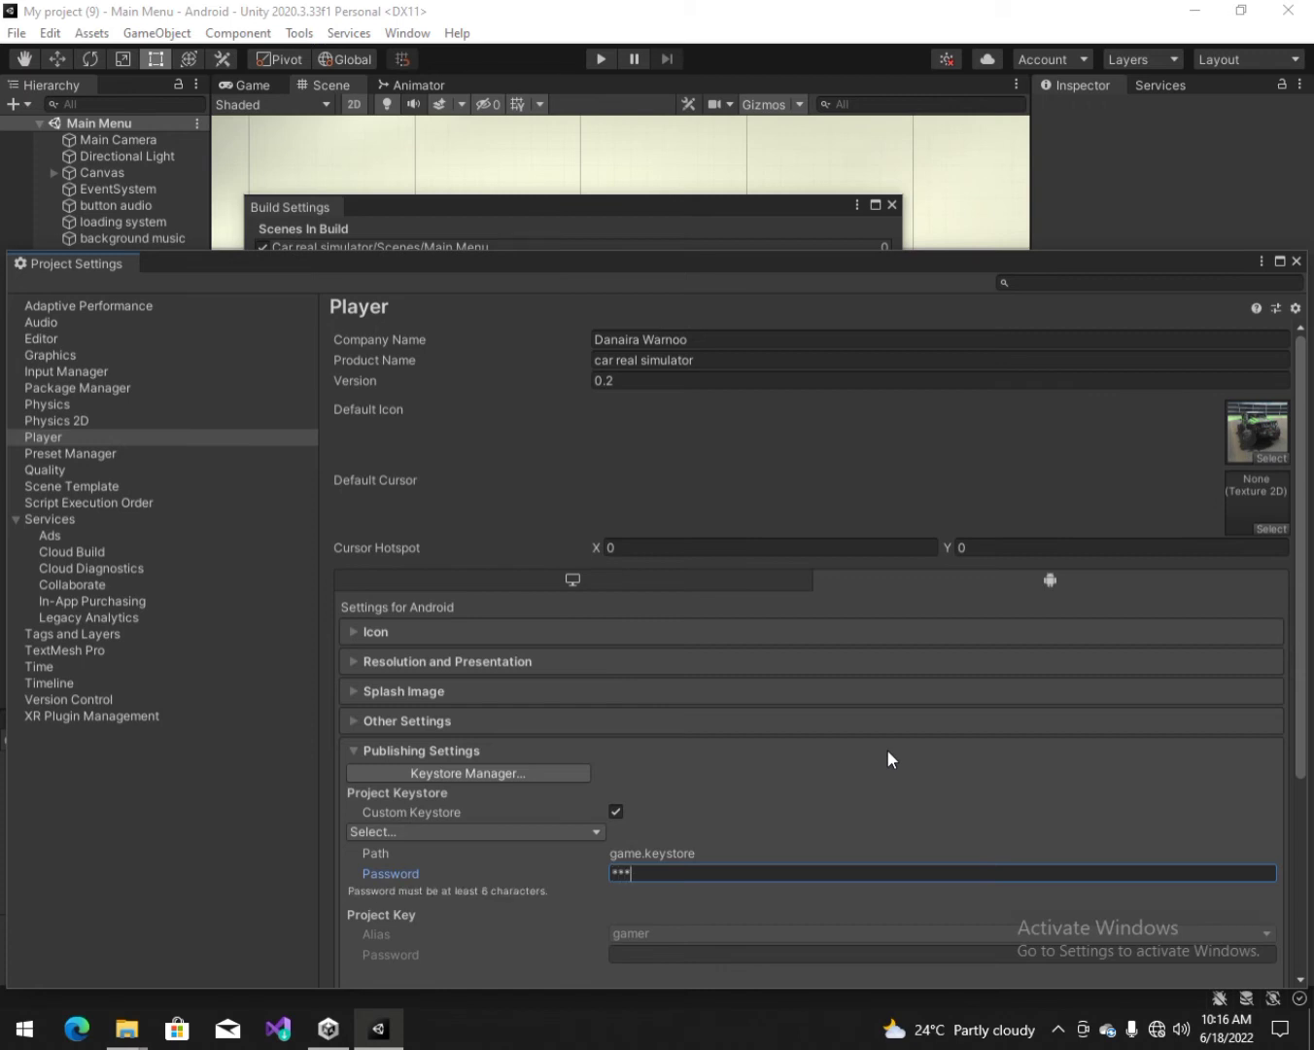
type("90")
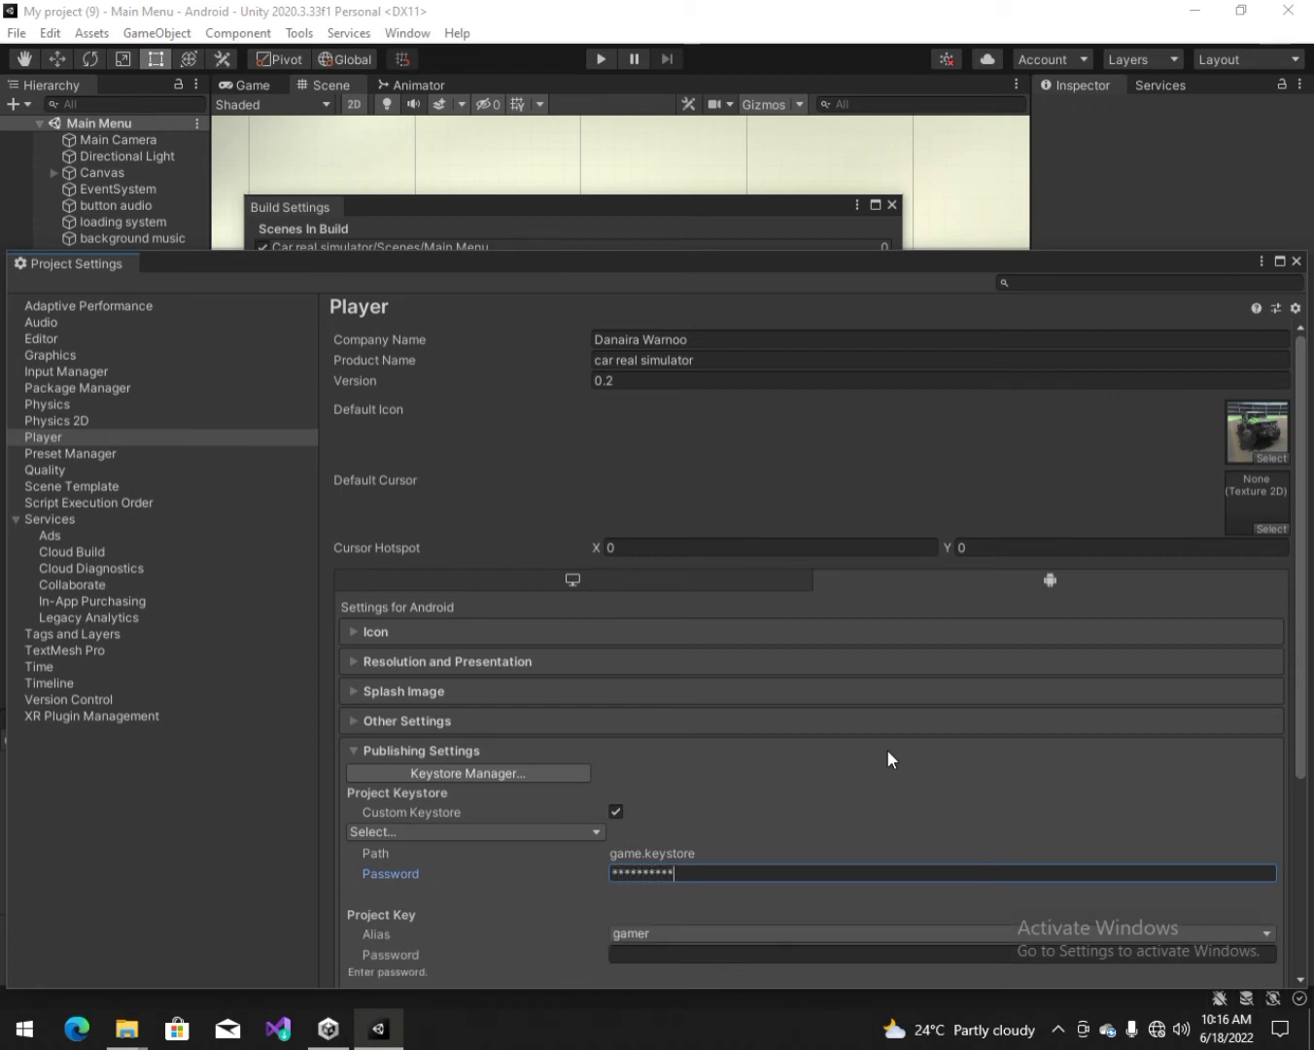
left_click(714, 955)
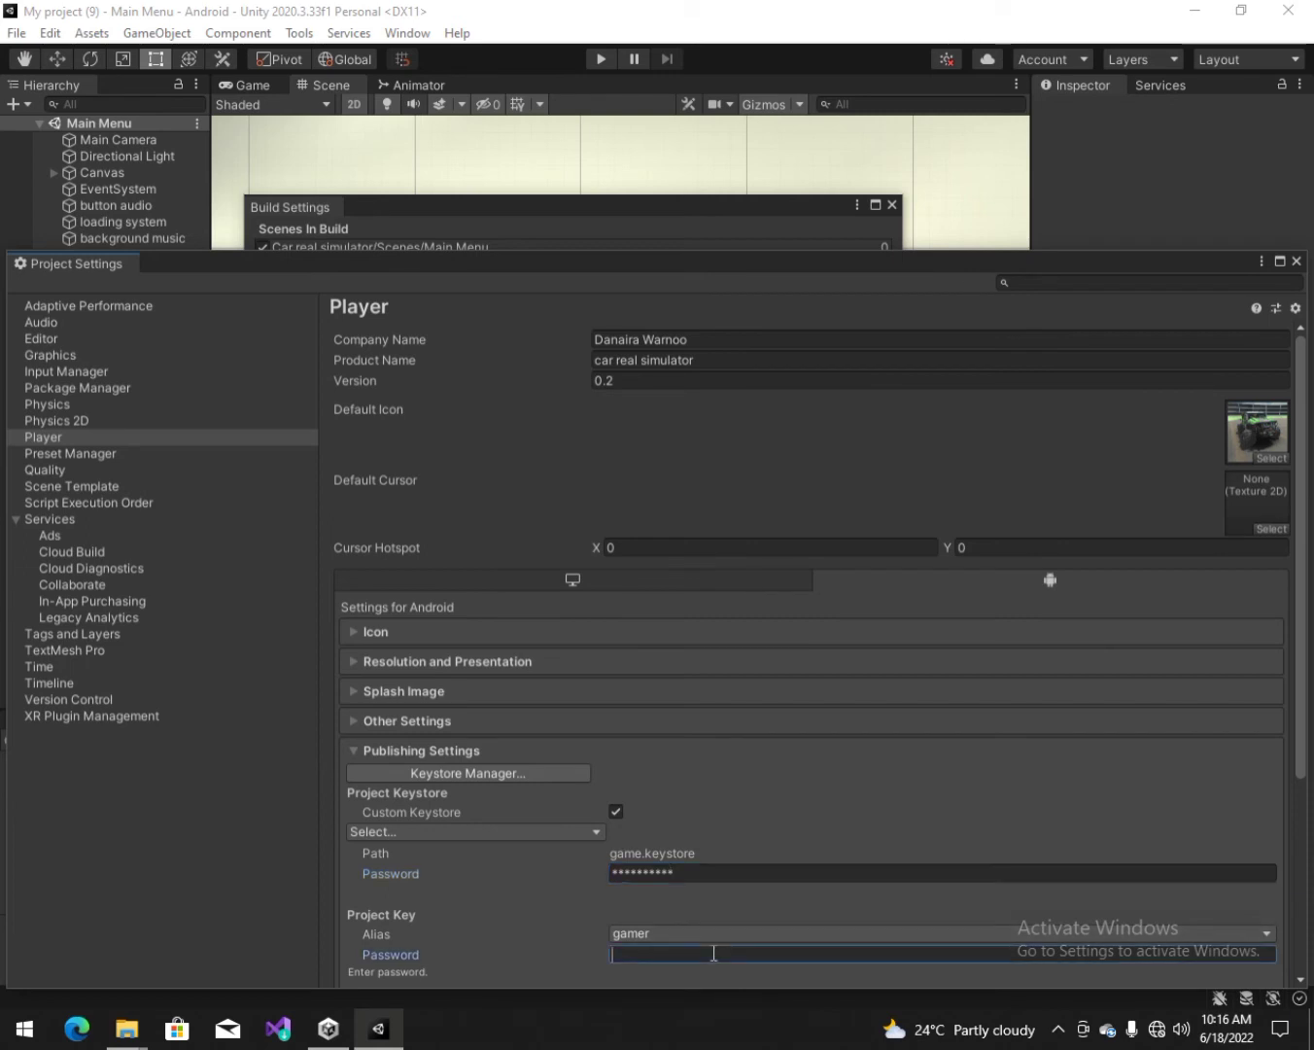
type("12345")
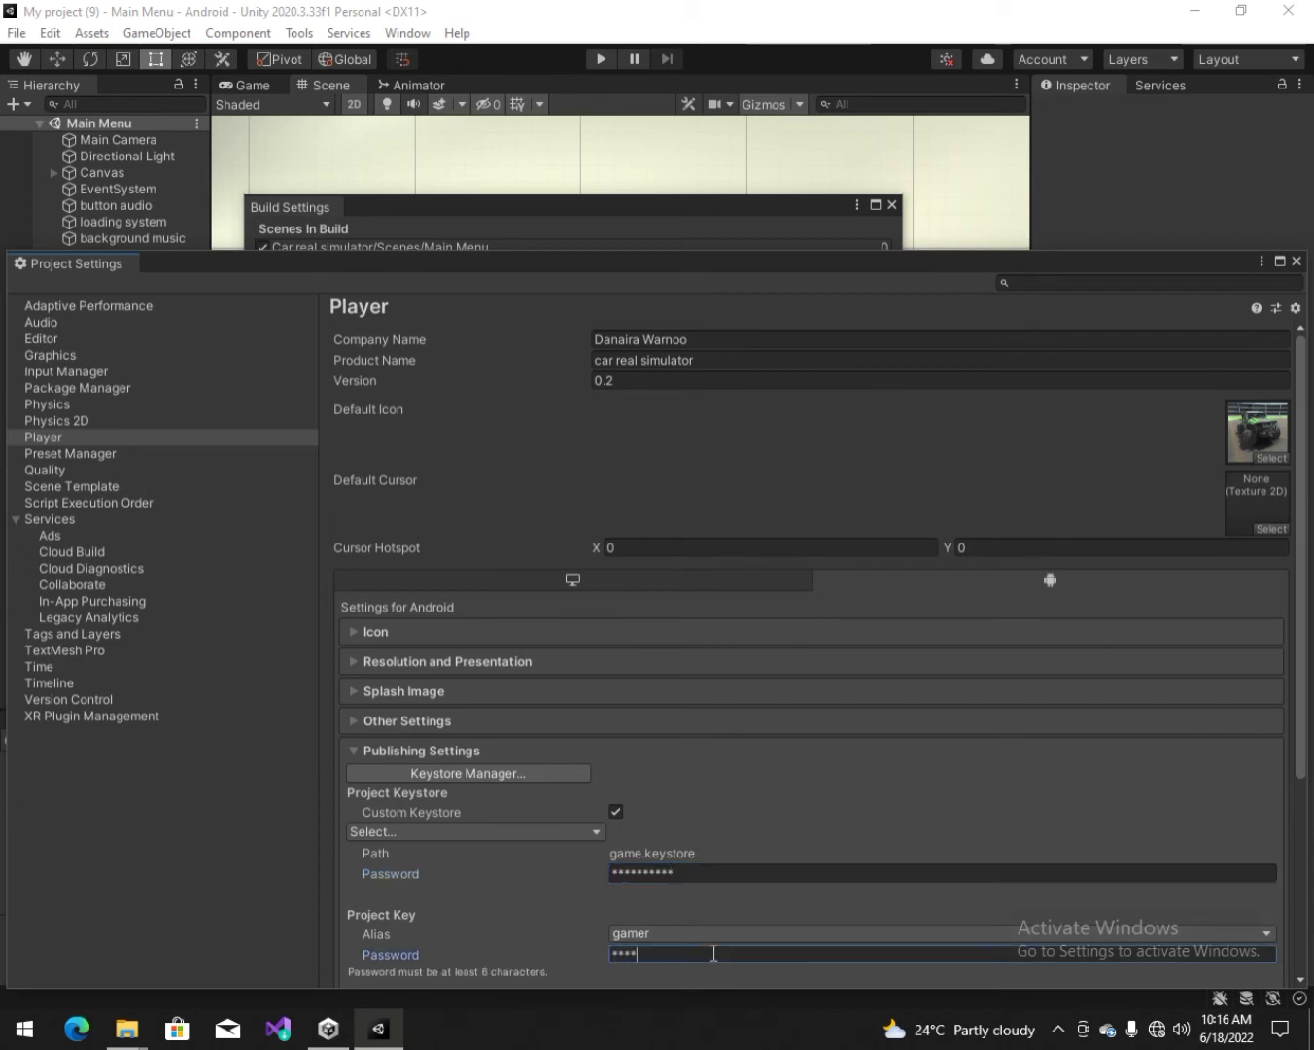
type("67890")
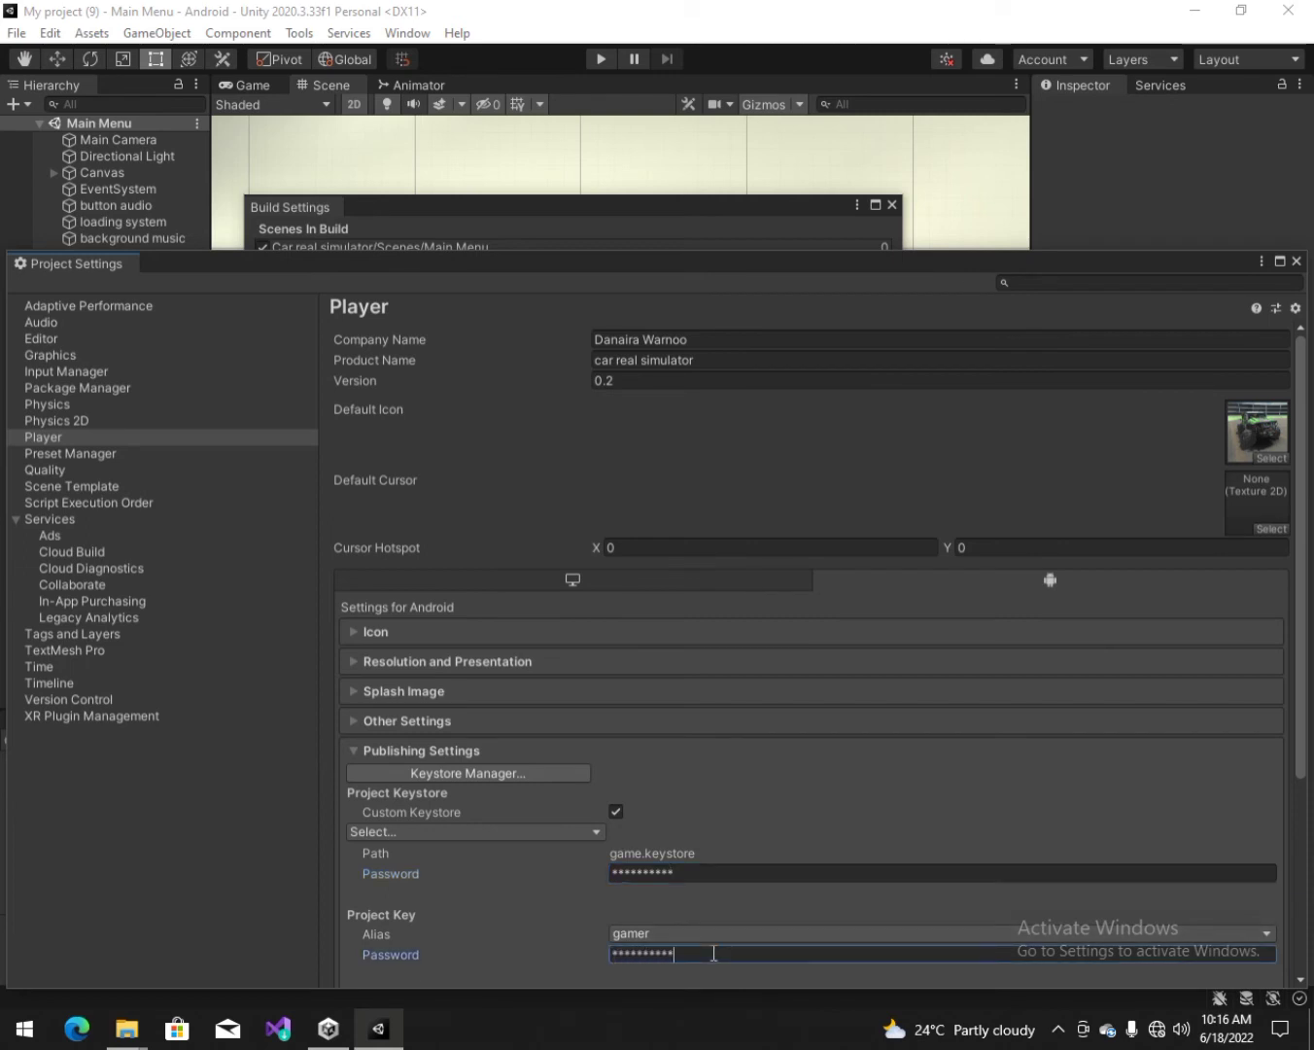
left_click(1296, 261)
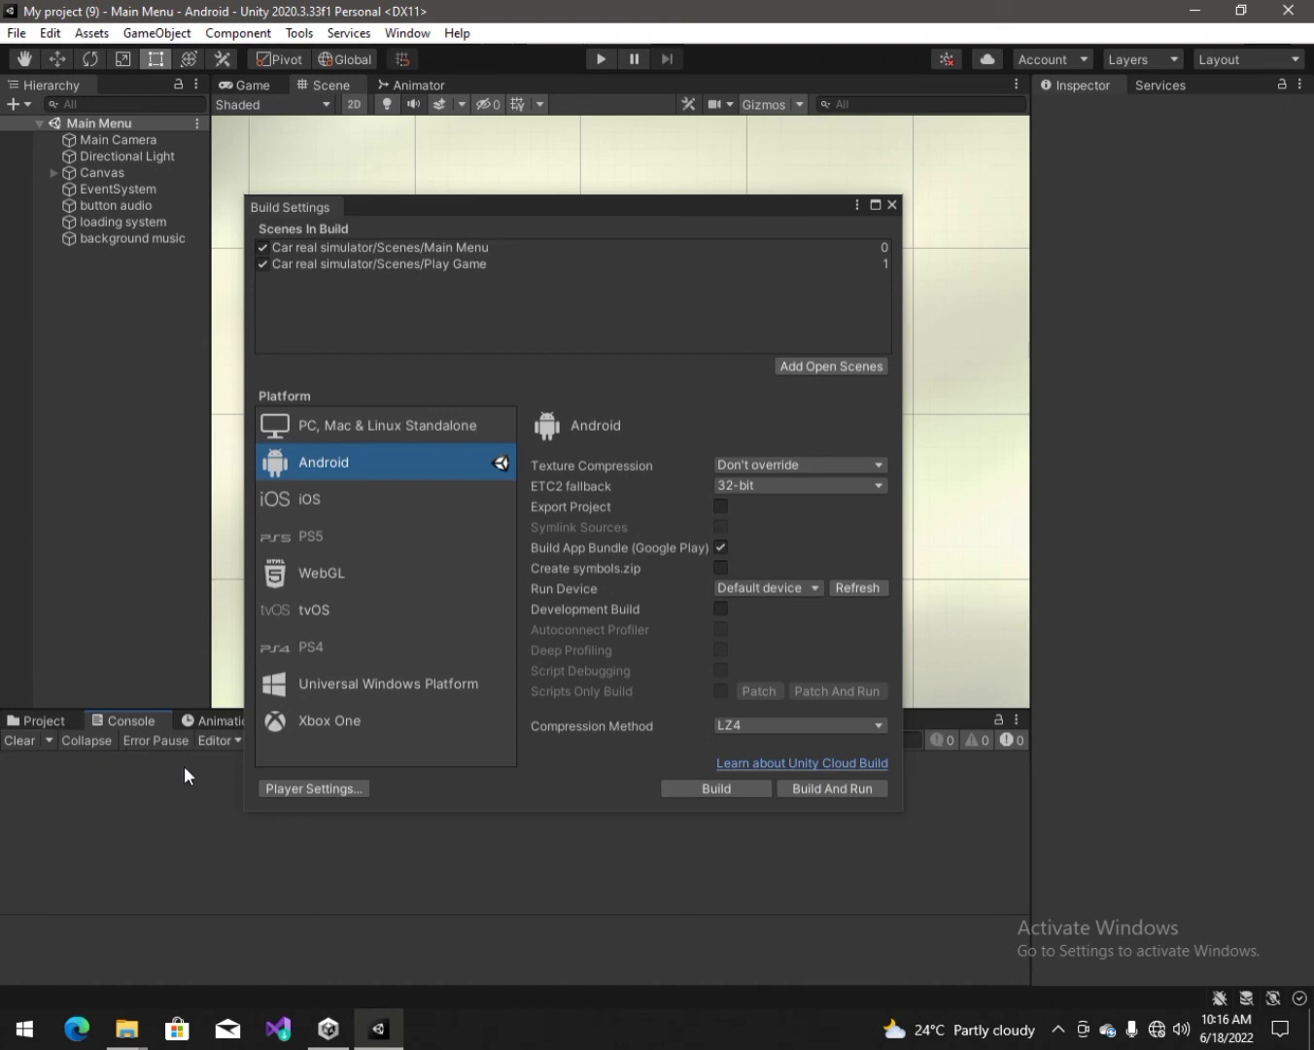
Step: Start the Android App Bundle build, replacing the existing Car real simulator.apk.aab
left_click(48, 721)
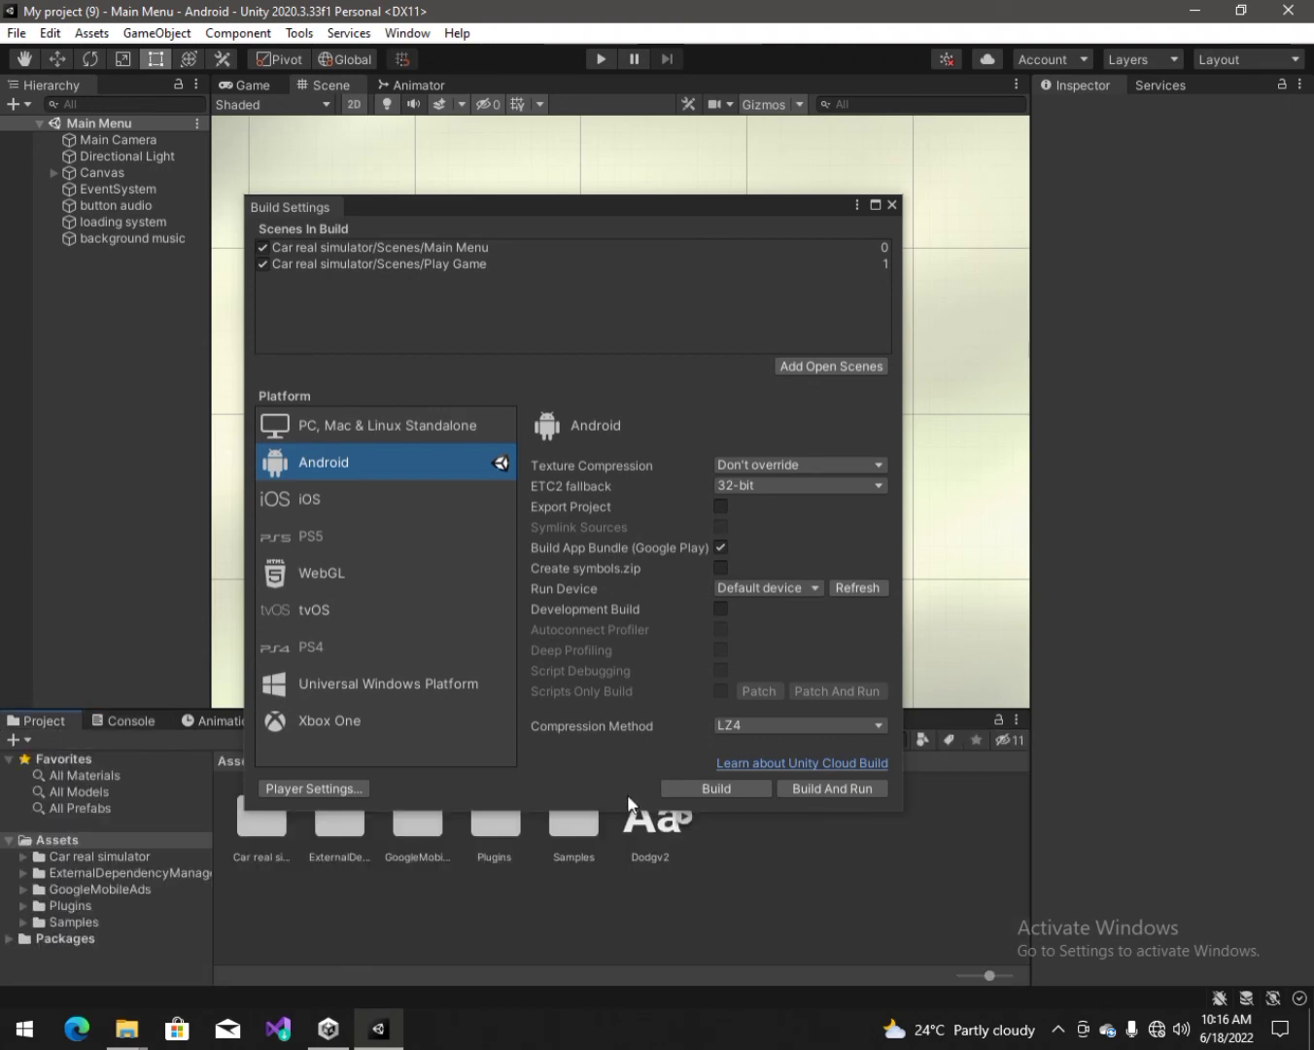
left_click(716, 788)
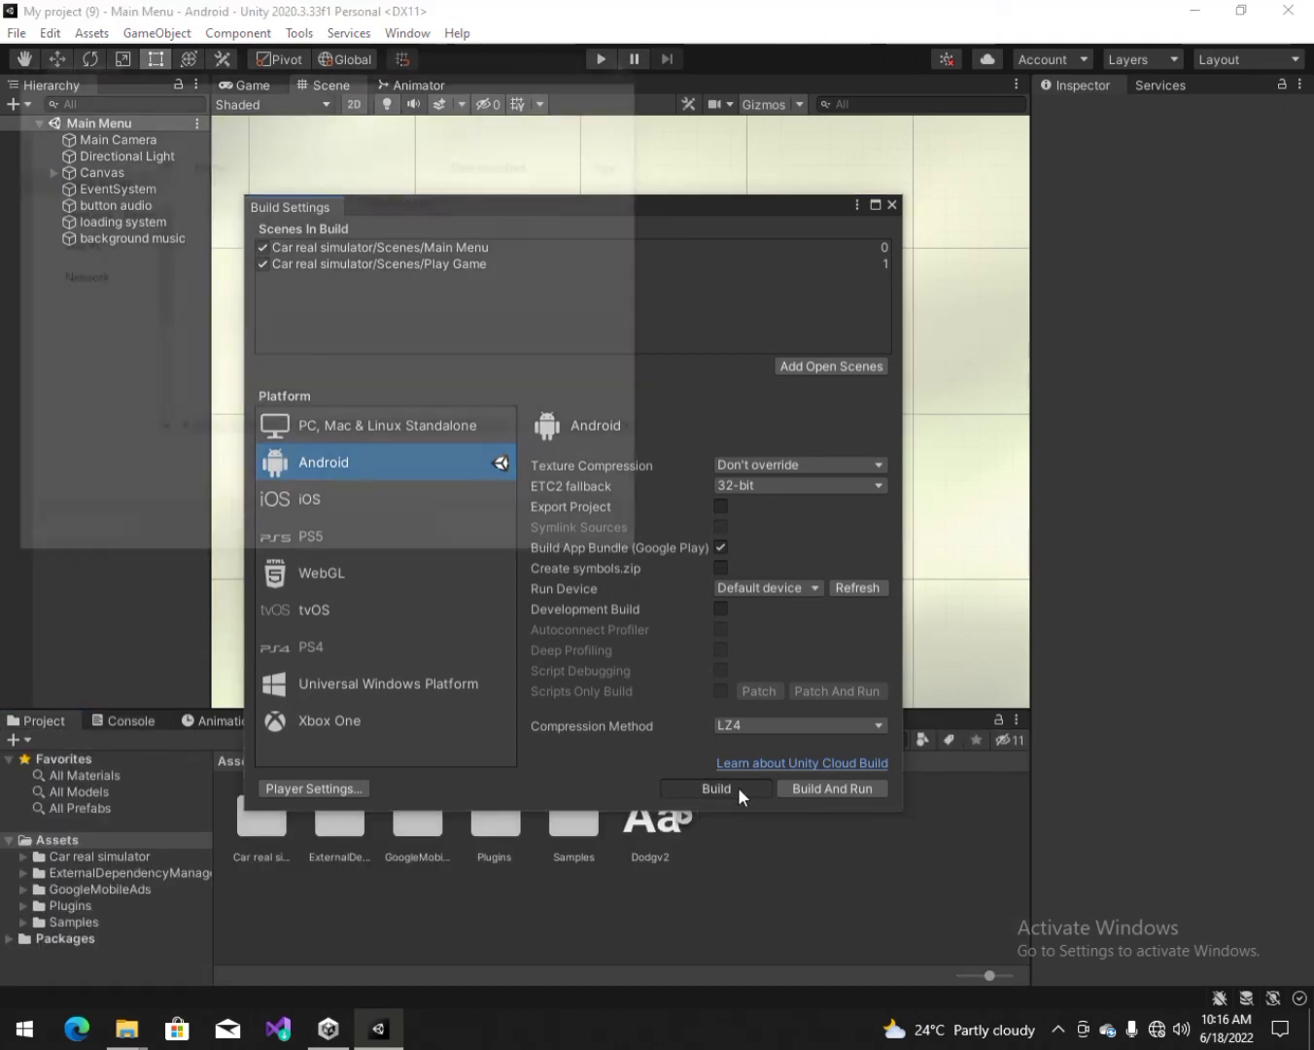
left_click(483, 533)
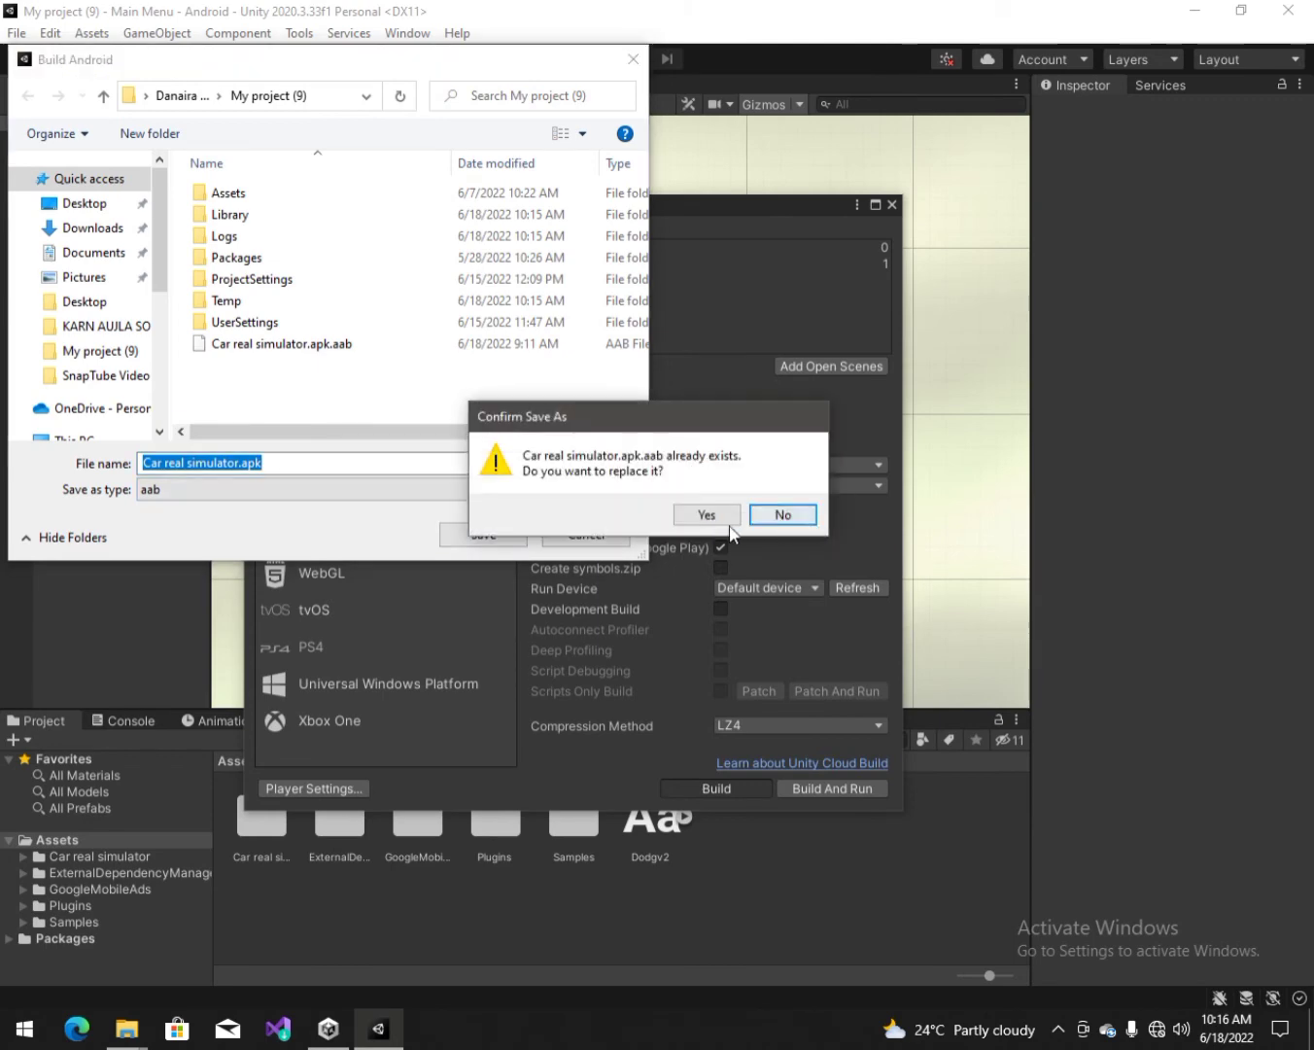
left_click(706, 514)
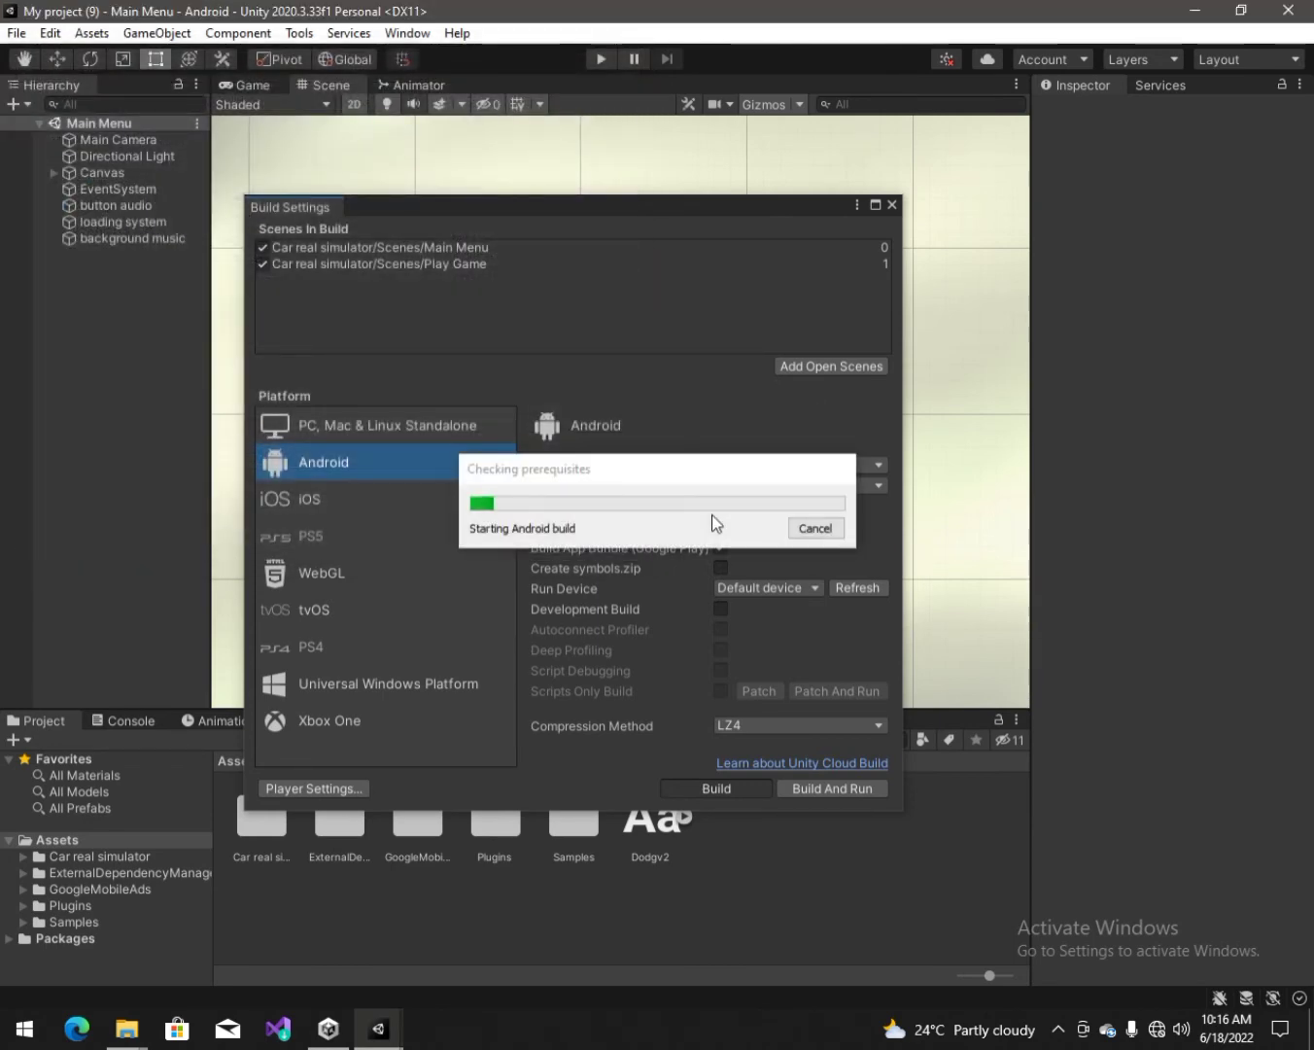